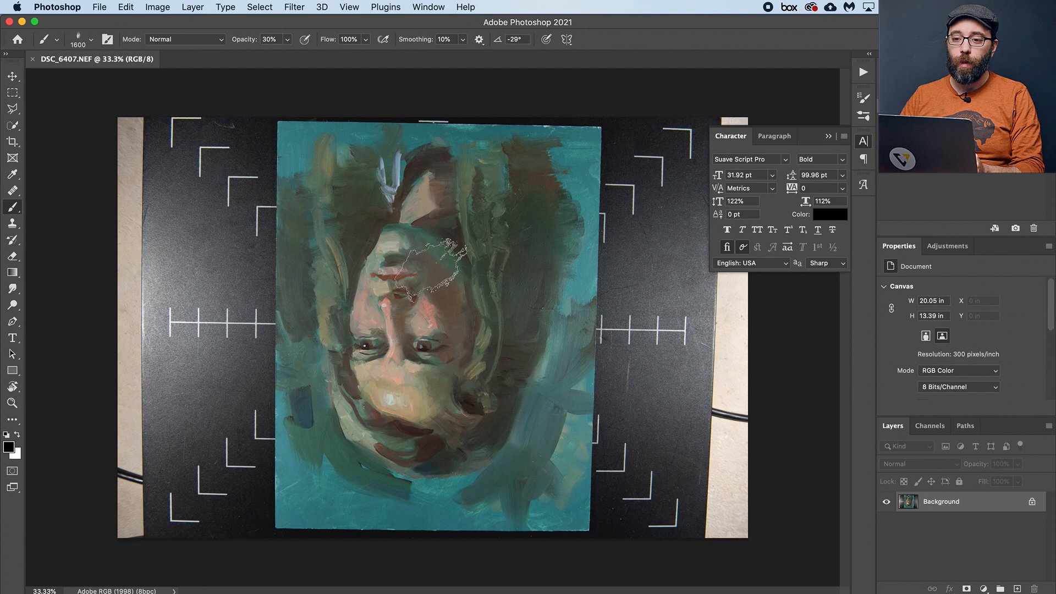
Step: Open the photo in the Camera Raw filter and enable guided Upright correction under Geometry
{"action": "left_click", "coordinate": [294, 8]}
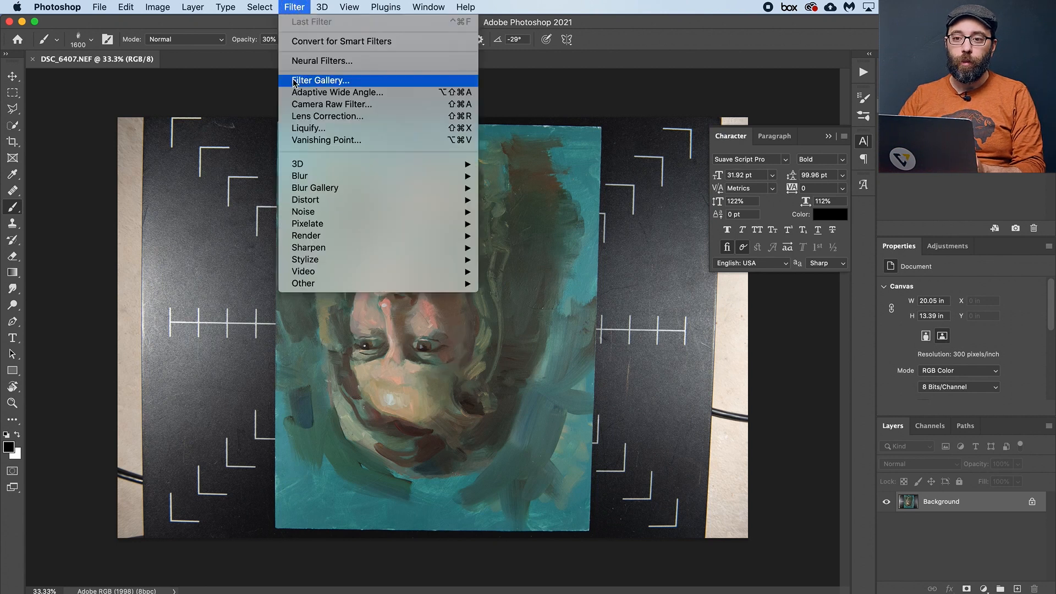
{"action": "left_click", "coordinate": [382, 104]}
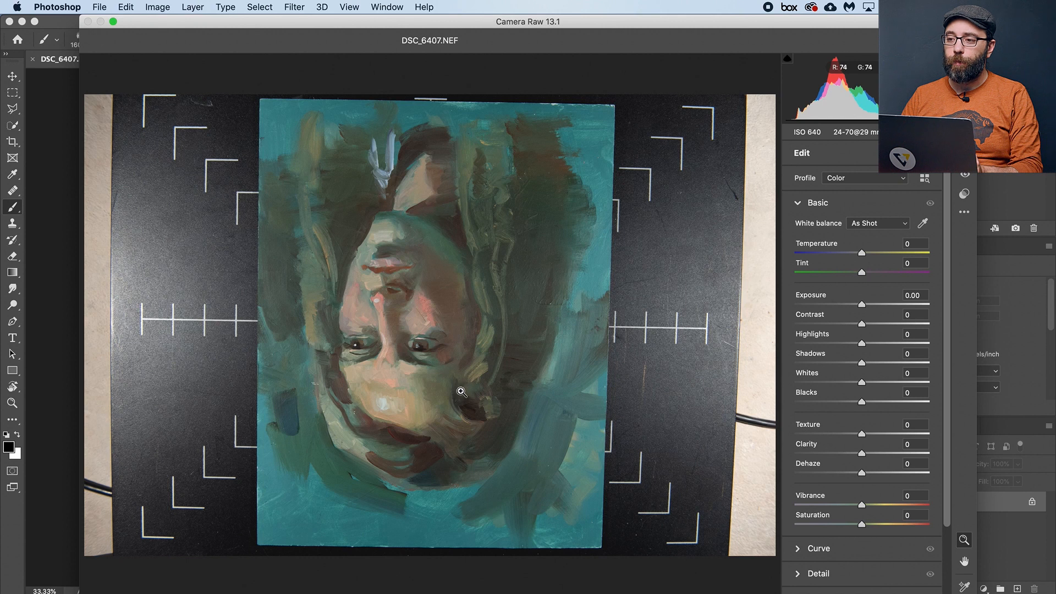
{"action": "scroll", "coordinate": [935, 330], "scroll_direction": "down", "scroll_amount": 5}
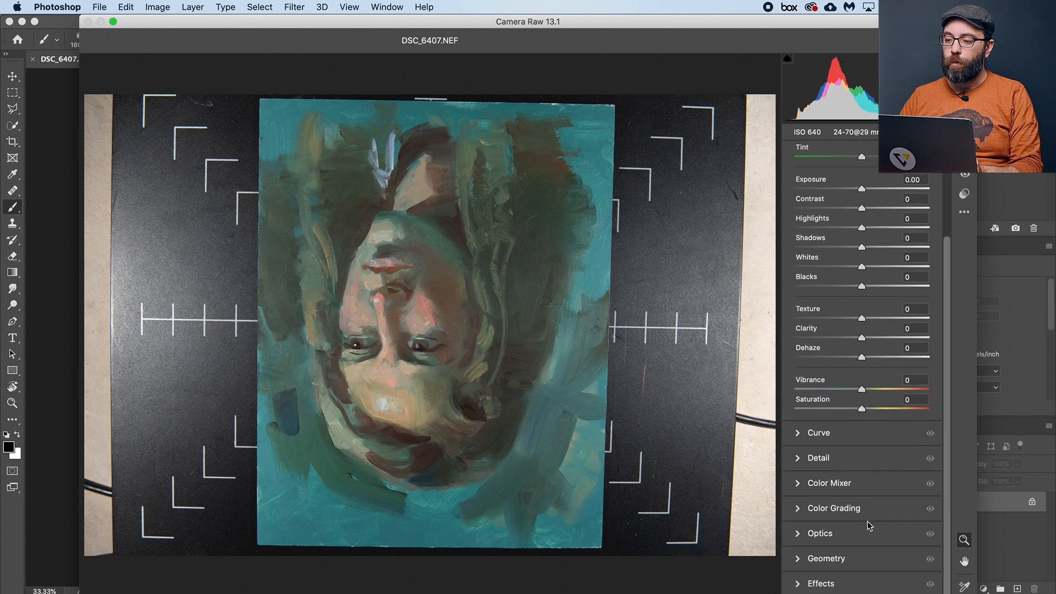
{"action": "left_click", "coordinate": [825, 558]}
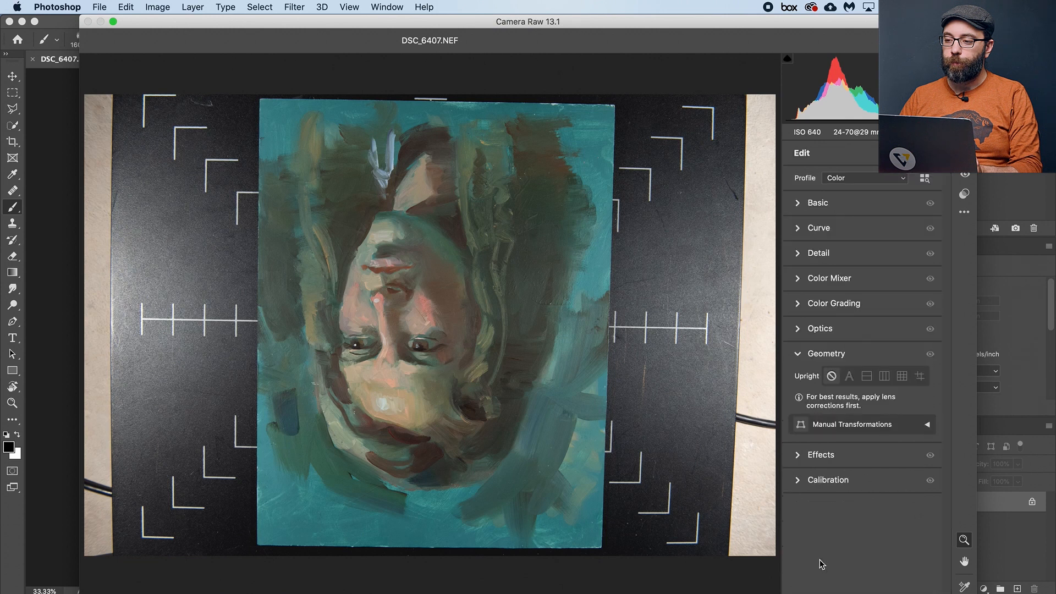
{"action": "left_click", "coordinate": [919, 378]}
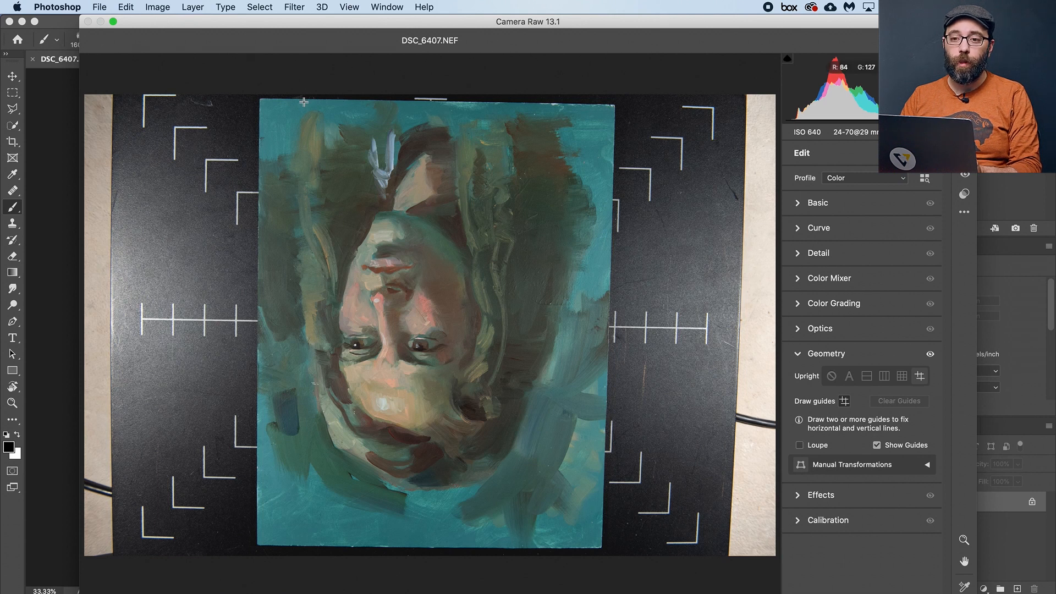
Step: Draw a horizontal Upright guide along the painting's upper edge and adjust its right end to match the edge
{"action": "mouse_move", "coordinate": [303, 99]}
{"action": "left_mouse_down"}
{"action": "mouse_move", "coordinate": [454, 130]}
{"action": "mouse_move", "coordinate": [550, 125]}
{"action": "mouse_move", "coordinate": [588, 104]}
{"action": "left_mouse_up"}
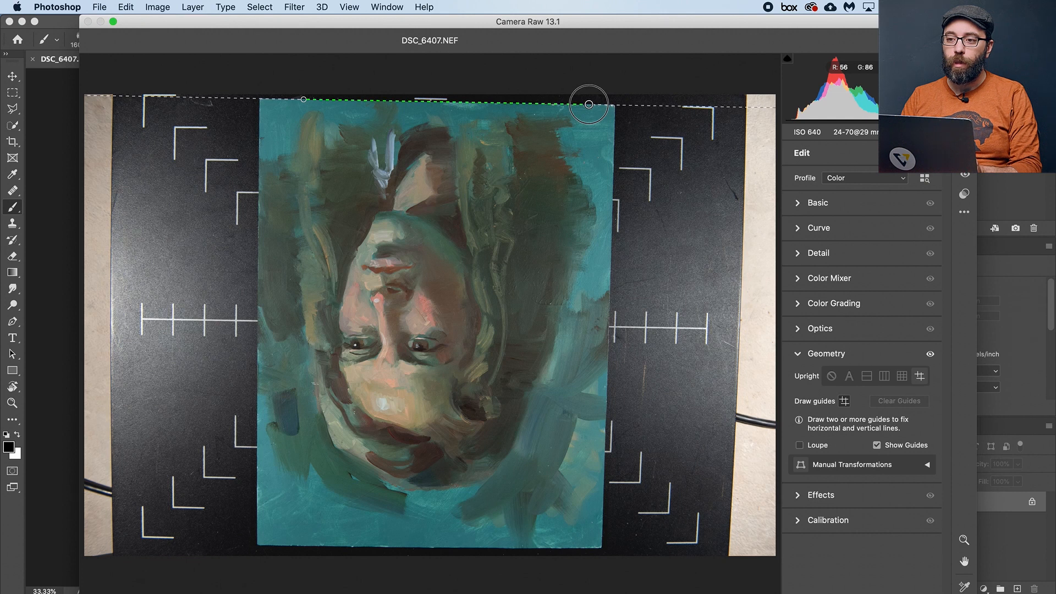
{"action": "left_click_drag", "start_coordinate": [589, 104], "coordinate": [589, 104]}
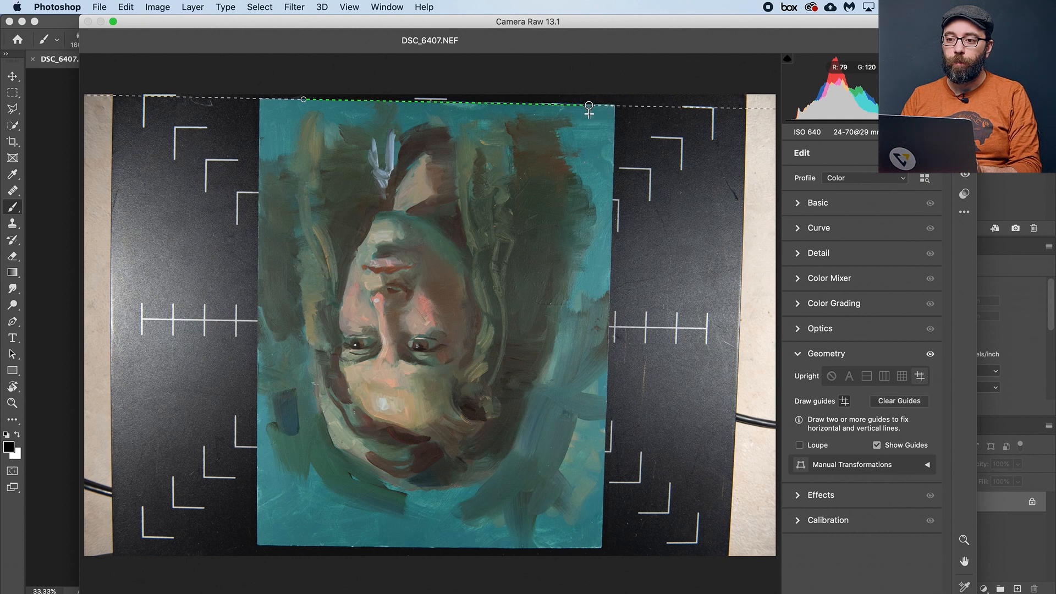
{"action": "left_click", "coordinate": [589, 106]}
{"action": "left_click_drag", "start_coordinate": [589, 105], "coordinate": [589, 103]}
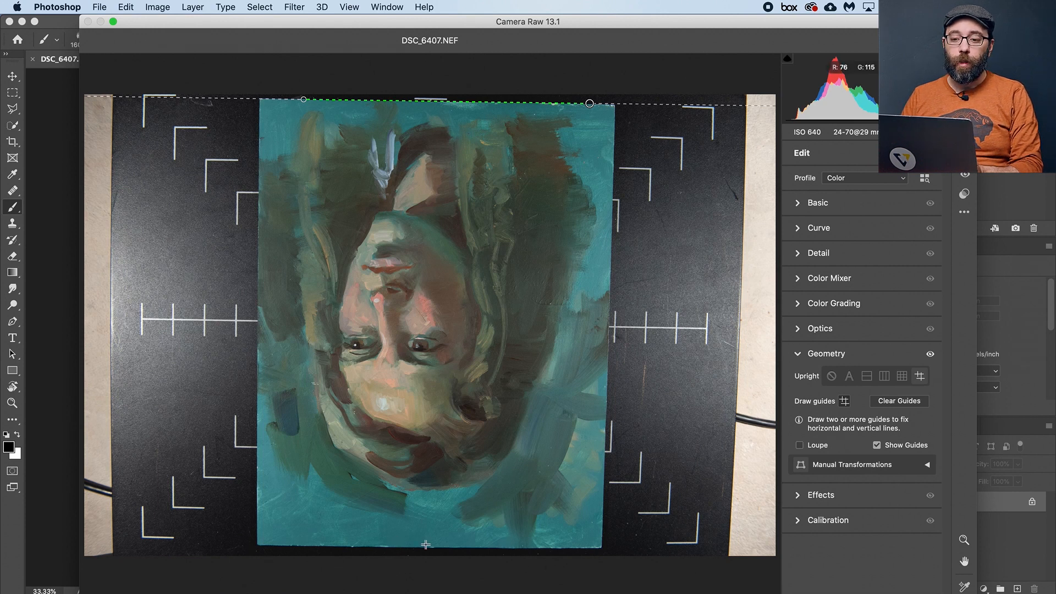
Step: Draw a second horizontal guide along the painting's lower edge and fine-tune the endpoints of both horizontal guides
{"action": "mouse_move", "coordinate": [286, 544]}
{"action": "left_mouse_down"}
{"action": "mouse_move", "coordinate": [602, 547]}
{"action": "mouse_move", "coordinate": [584, 548]}
{"action": "left_mouse_up"}
{"action": "left_click_drag", "start_coordinate": [283, 551], "coordinate": [280, 550]}
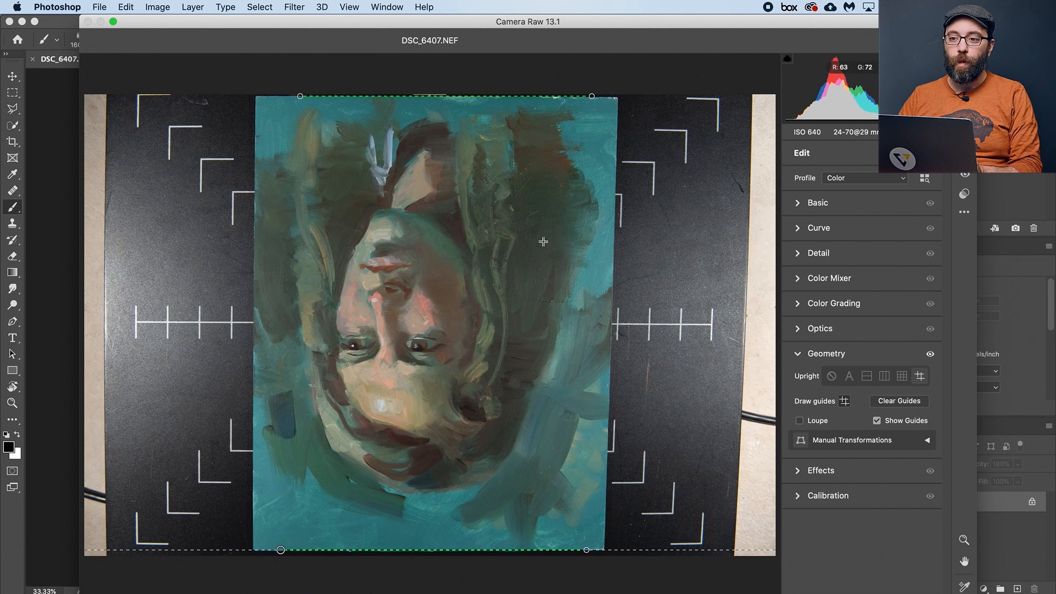
{"action": "left_click_drag", "start_coordinate": [593, 98], "coordinate": [591, 95]}
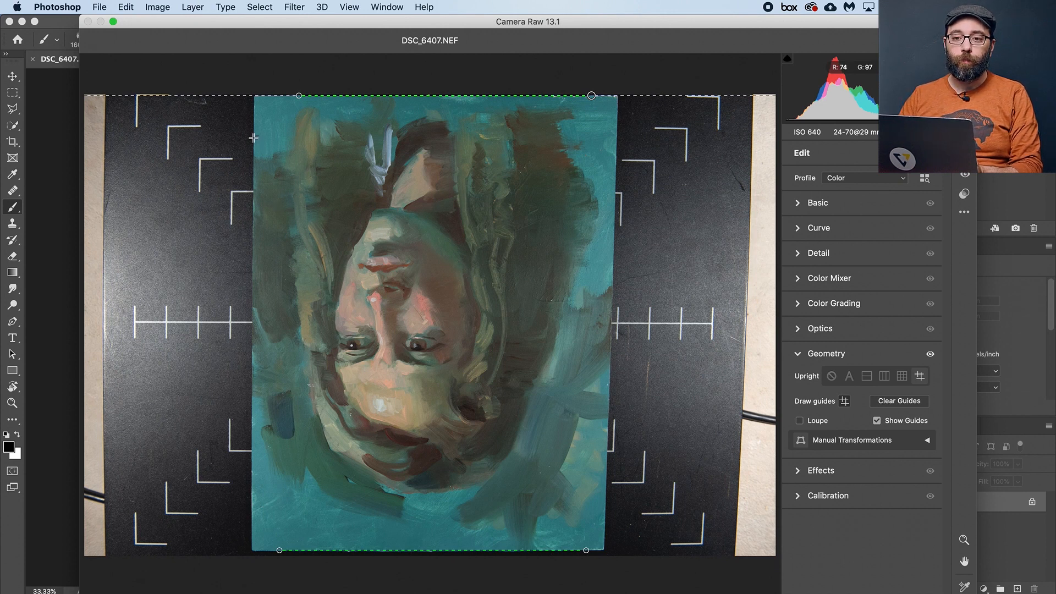
Step: Draw vertical Upright guides along the painting's left and right edges and align their endpoints with the edges
{"action": "left_click_drag", "start_coordinate": [253, 138], "coordinate": [251, 501]}
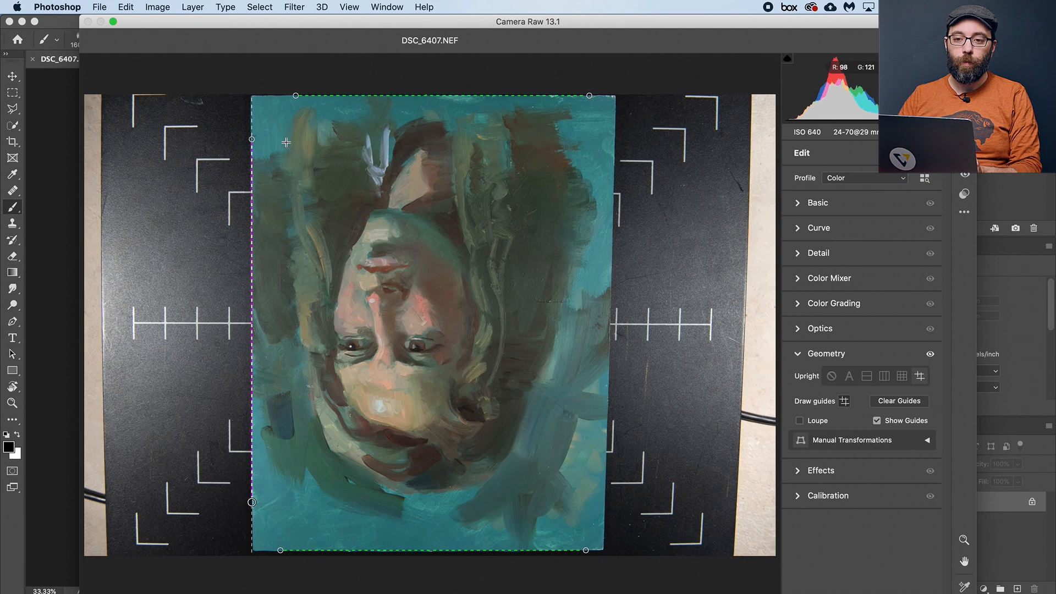
{"action": "left_click_drag", "start_coordinate": [253, 140], "coordinate": [253, 141]}
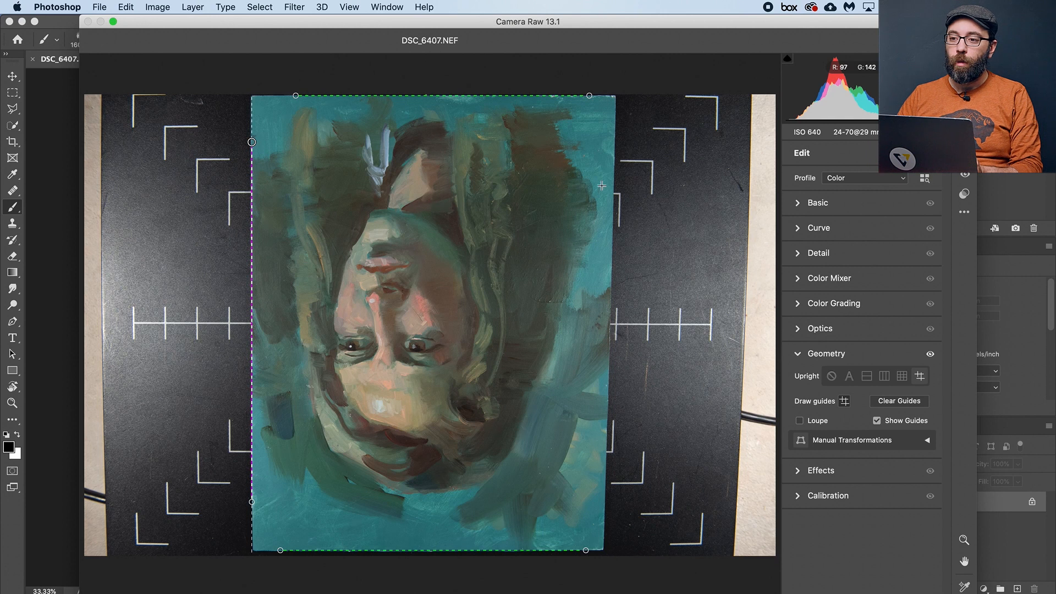
{"action": "mouse_move", "coordinate": [613, 156]}
{"action": "left_mouse_down"}
{"action": "mouse_move", "coordinate": [621, 461]}
{"action": "mouse_move", "coordinate": [602, 528]}
{"action": "left_mouse_up"}
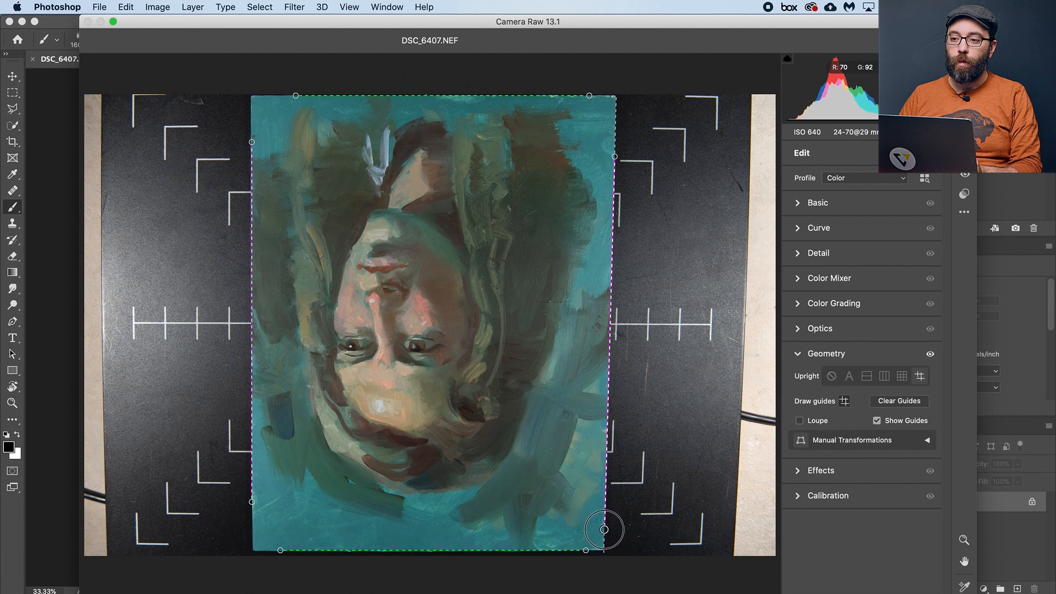
{"action": "left_click_drag", "start_coordinate": [603, 529], "coordinate": [604, 530]}
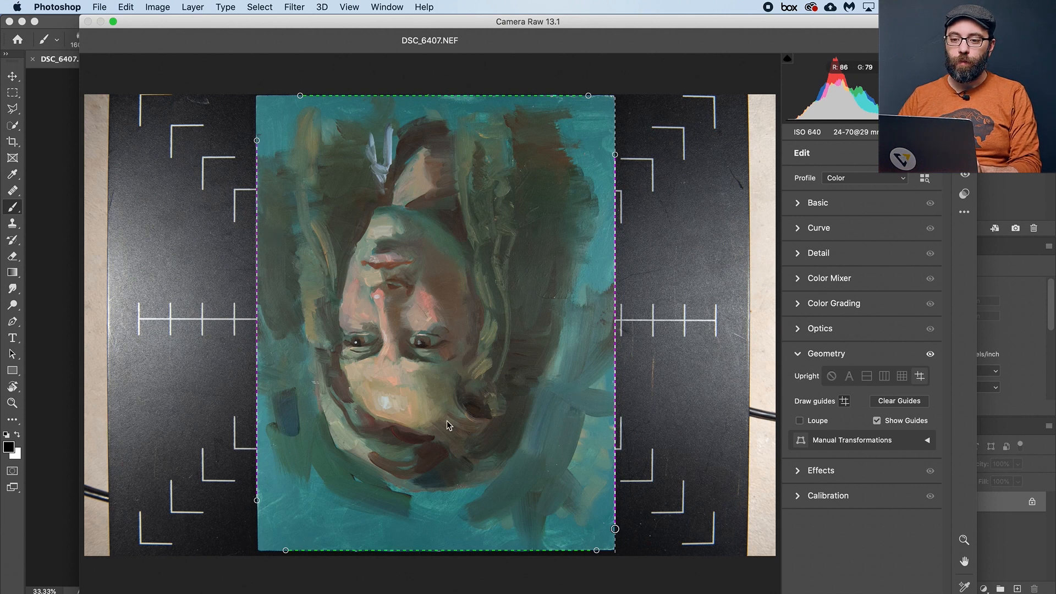
Step: Toggle the Geometry correction off and on to compare the painting before and after straightening
{"action": "left_click", "coordinate": [930, 355]}
{"action": "left_click", "coordinate": [930, 355]}
{"action": "left_click", "coordinate": [929, 356]}
{"action": "left_click", "coordinate": [929, 357]}
{"action": "left_click", "coordinate": [929, 356]}
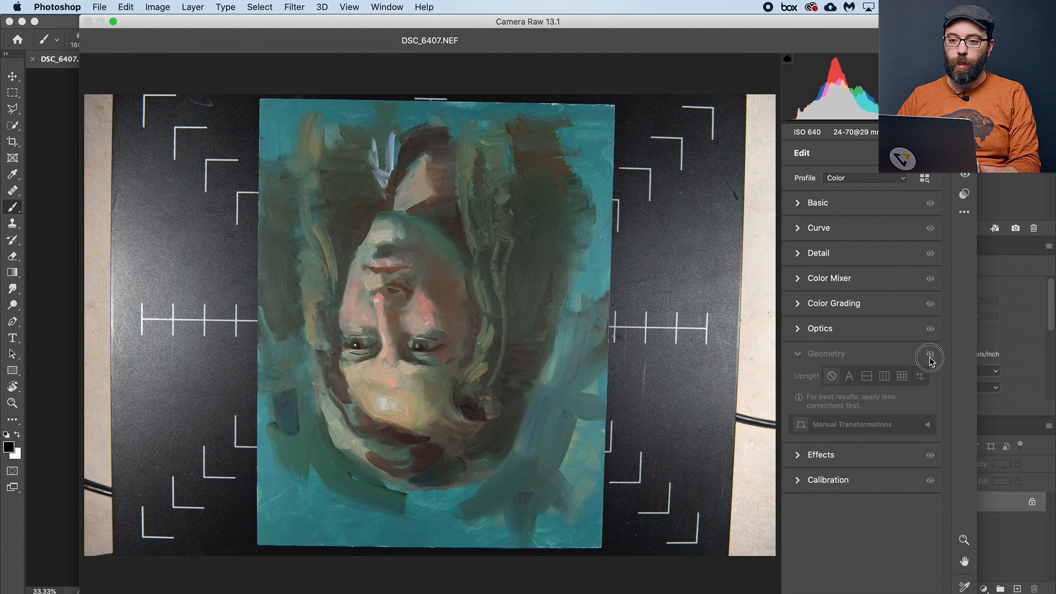
{"action": "left_click", "coordinate": [929, 358]}
{"action": "left_click", "coordinate": [930, 357]}
{"action": "left_click", "coordinate": [930, 355]}
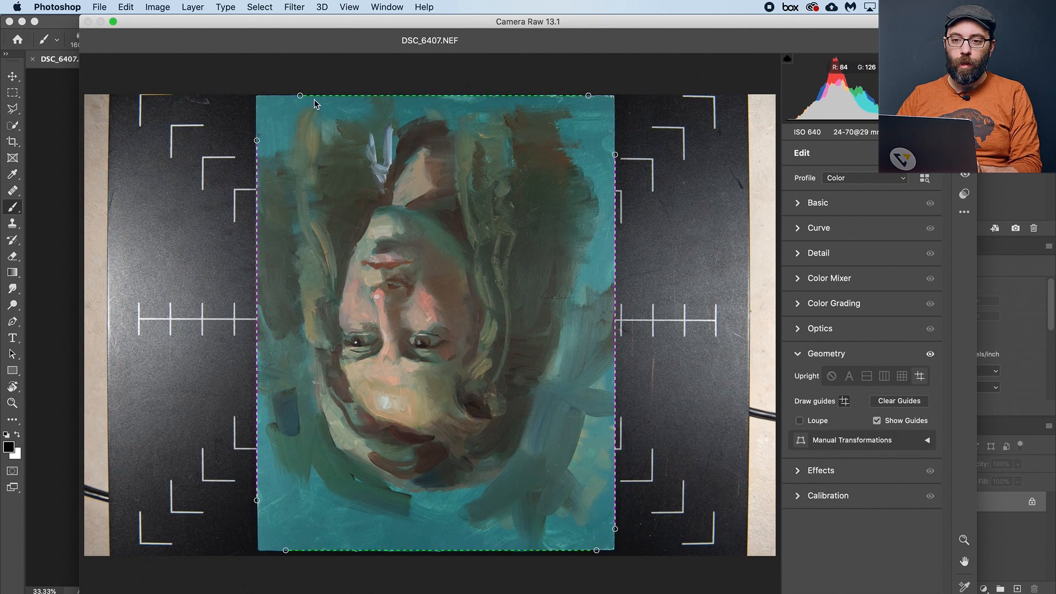
Step: Move the upper and right guides' endpoints closer to the painting's corners and apply the Camera Raw correction
{"action": "left_click_drag", "start_coordinate": [300, 95], "coordinate": [277, 95]}
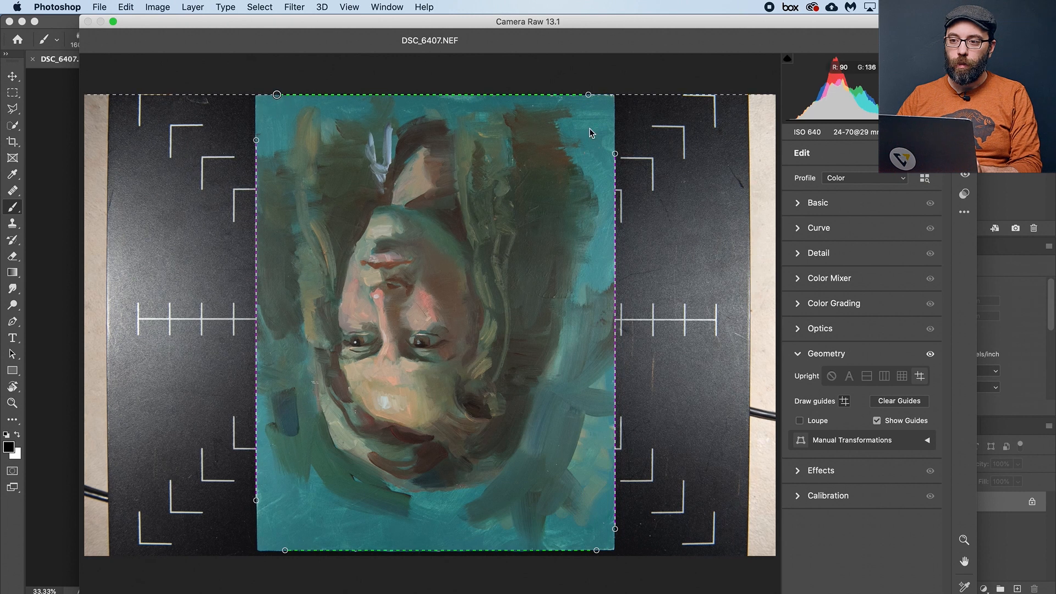
{"action": "left_click_drag", "start_coordinate": [615, 155], "coordinate": [615, 112]}
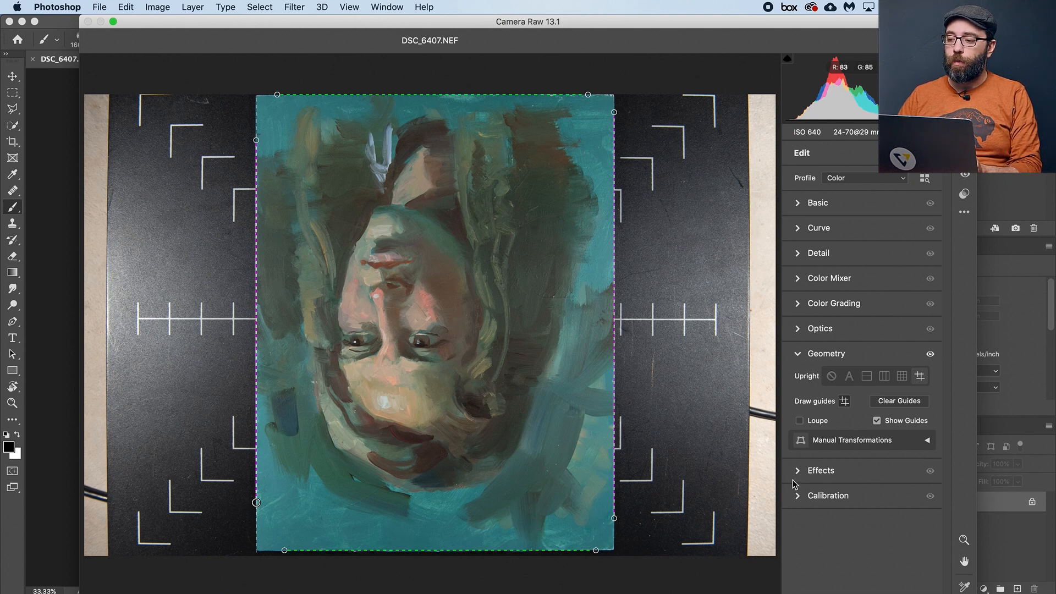
{"action": "key", "text": "Return"}
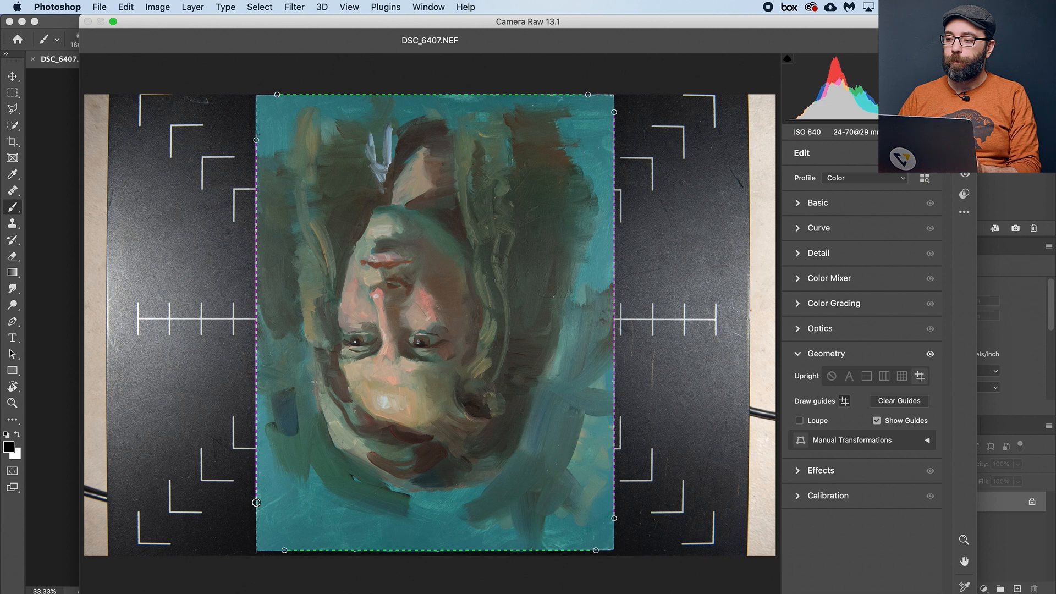
{"action": "key", "text": "super+0"}
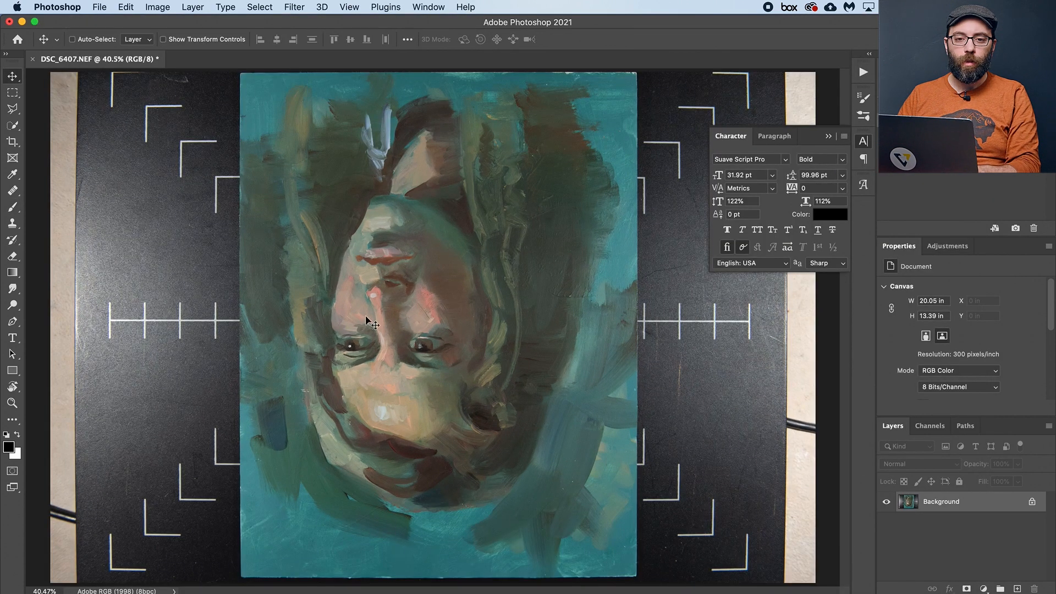
Step: Draw in the crop frame's left, right and lower sides to match the painting's edges
{"action": "left_click", "coordinate": [12, 143]}
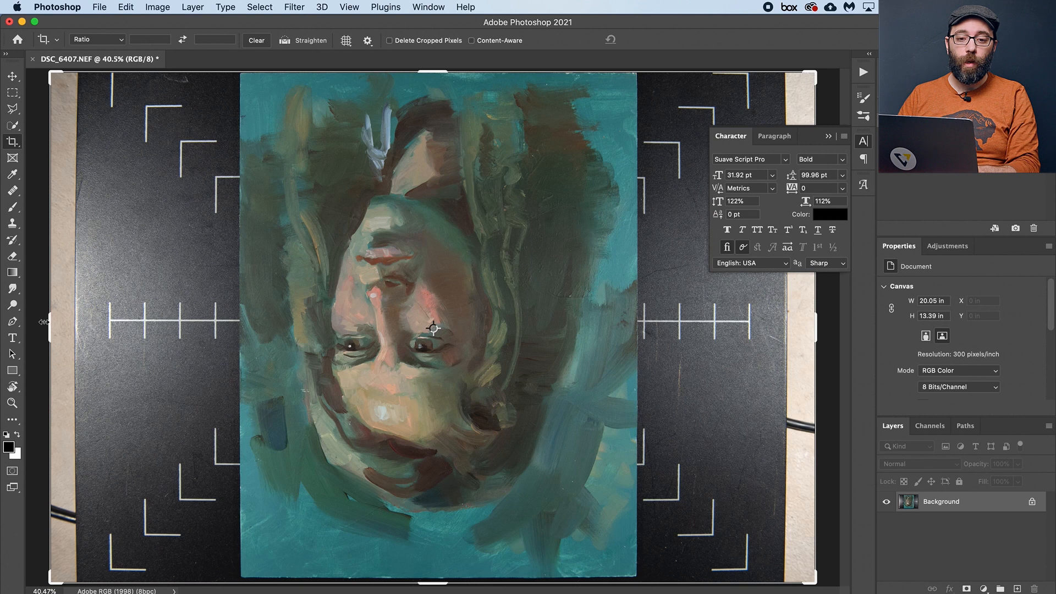
{"action": "left_click_drag", "start_coordinate": [45, 323], "coordinate": [144, 334]}
{"action": "left_click_drag", "start_coordinate": [721, 335], "coordinate": [632, 333]}
{"action": "left_click_drag", "start_coordinate": [428, 581], "coordinate": [428, 578]}
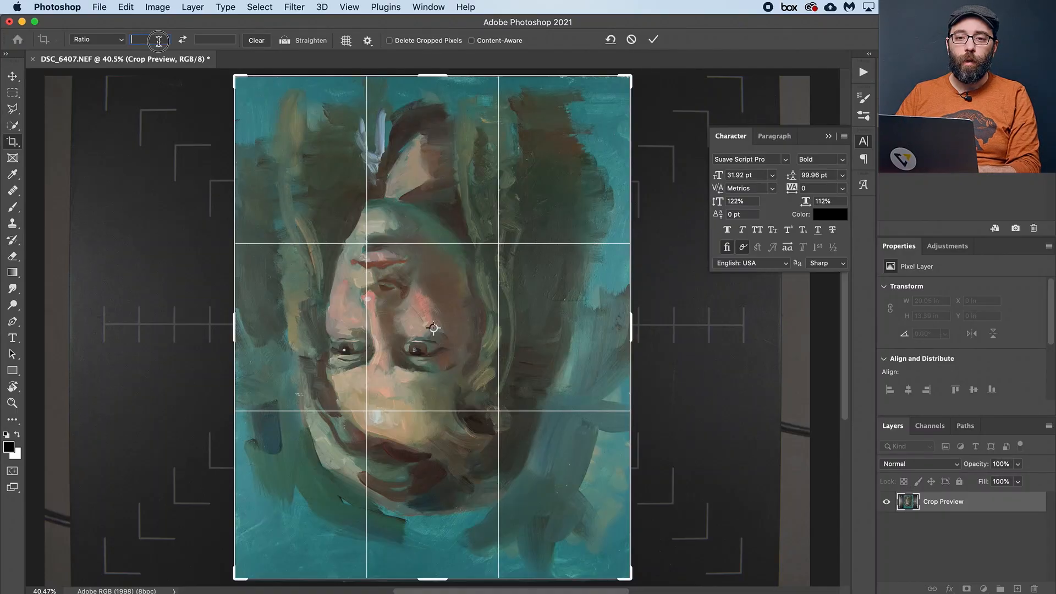
Step: Set the crop ratio to 11 by 14 and refit the frame's sides to the painting
{"action": "type", "text": "11"}
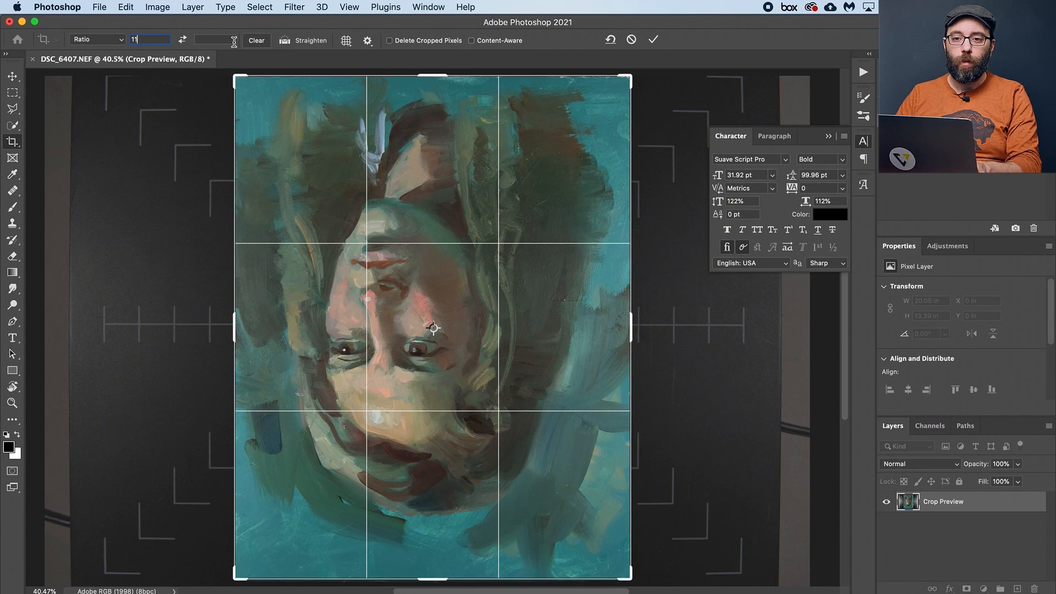
{"action": "type", "text": "14"}
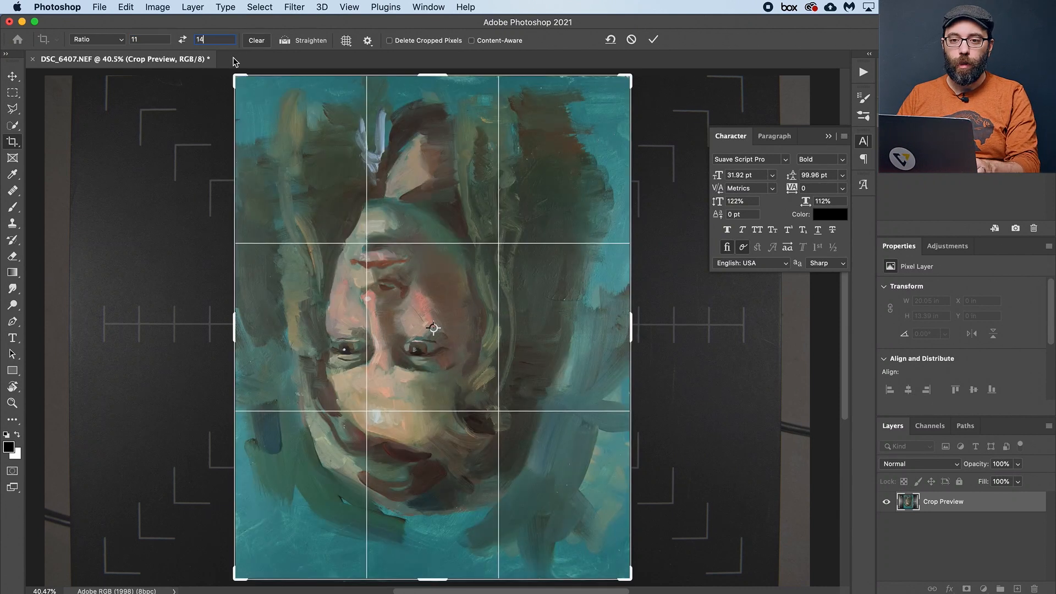
{"action": "key", "text": "Return"}
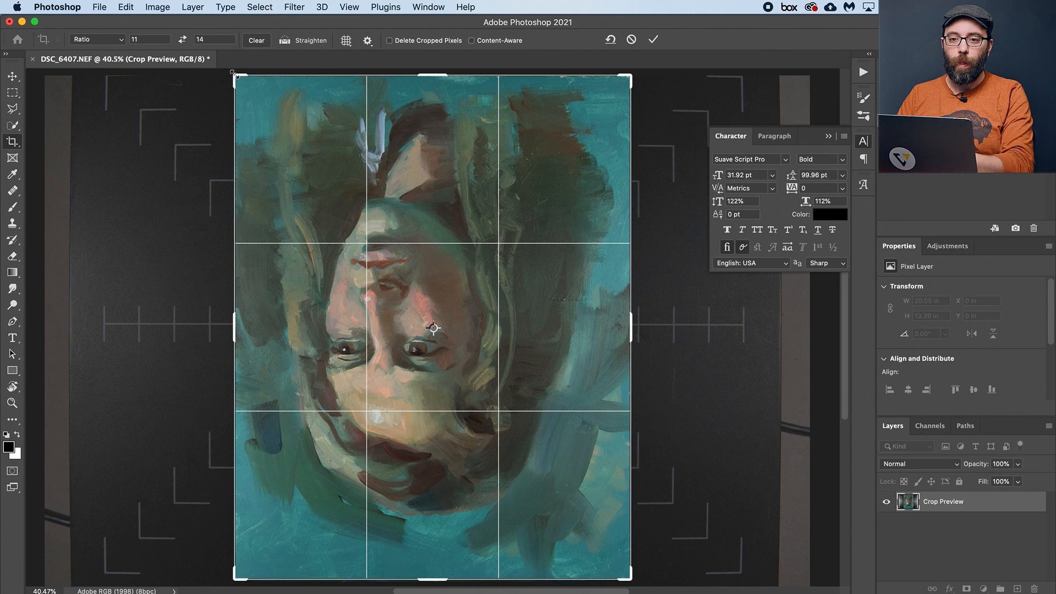
{"action": "left_click_drag", "start_coordinate": [632, 327], "coordinate": [632, 357]}
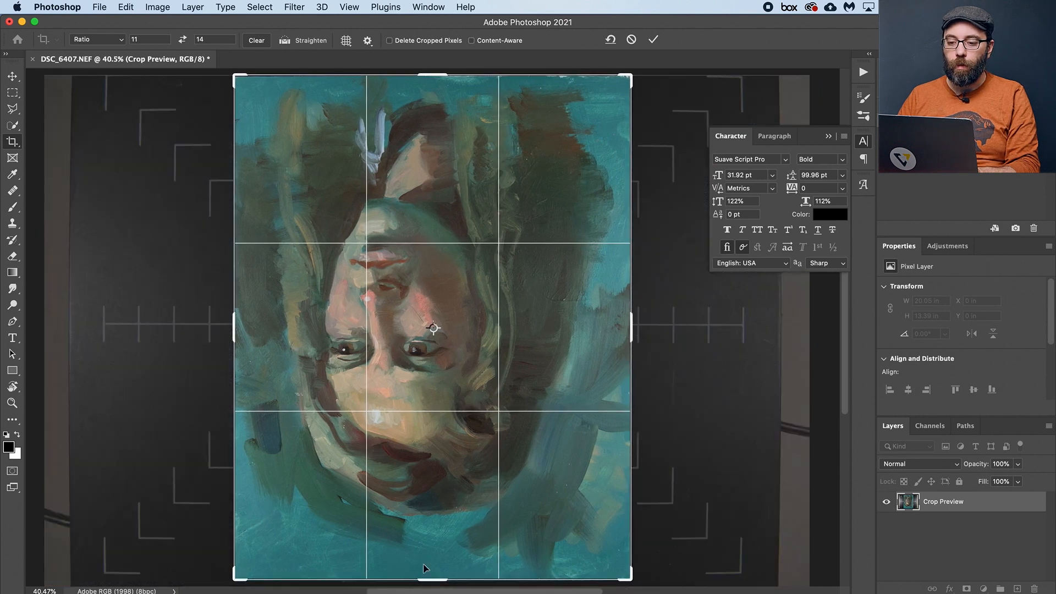
{"action": "left_click_drag", "start_coordinate": [430, 579], "coordinate": [430, 582]}
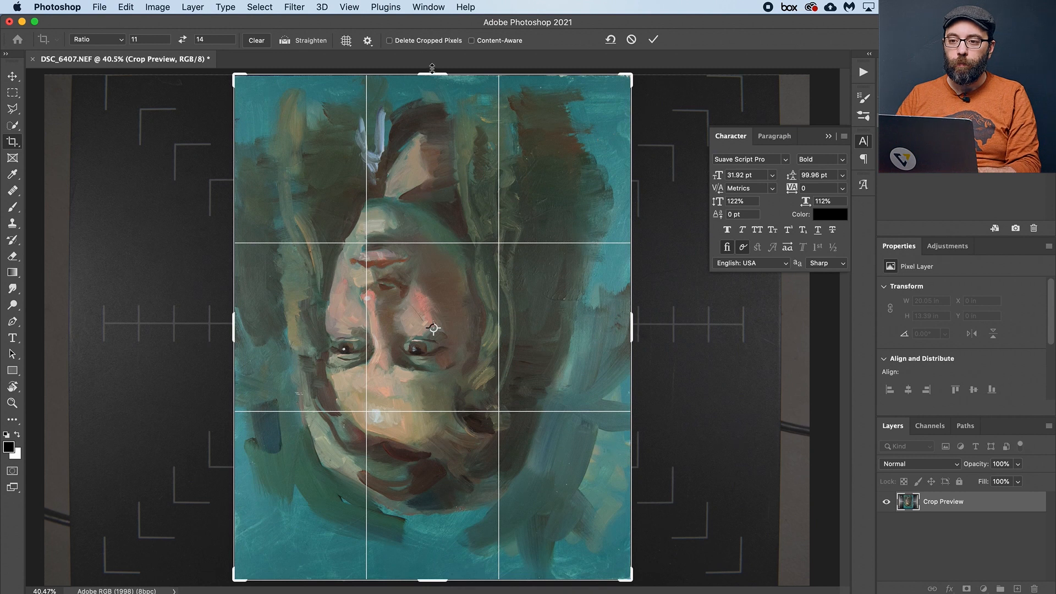
{"action": "left_click_drag", "start_coordinate": [431, 73], "coordinate": [430, 75]}
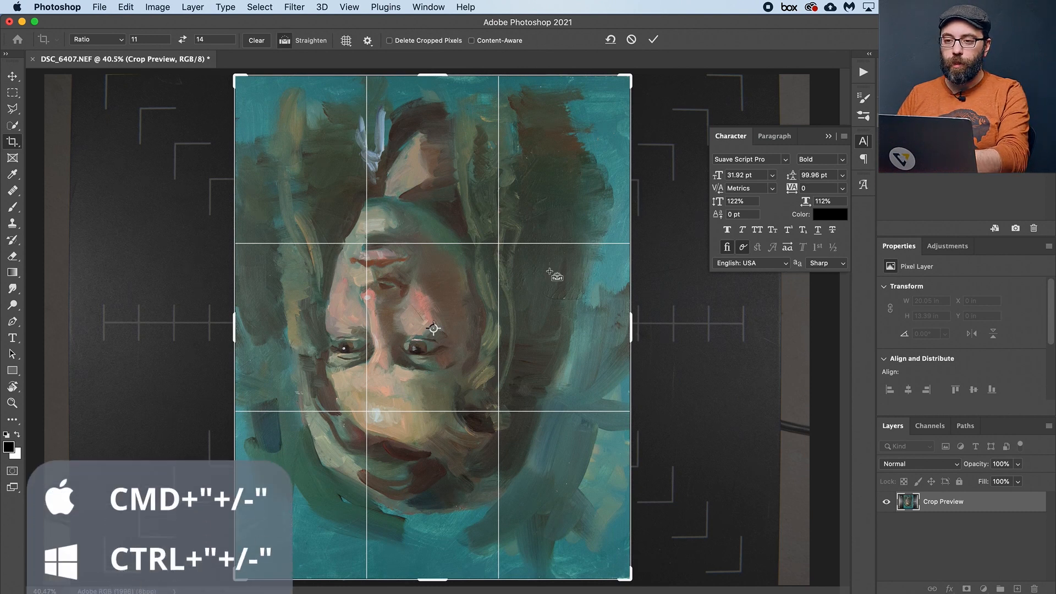
Step: Inspect the crop's right side at 100% and nudge its lower side onto the painting's bottom edge
{"action": "key", "text": "super+plus"}
{"action": "key", "text": "super+plus"}
{"action": "key", "text": "super+plus"}
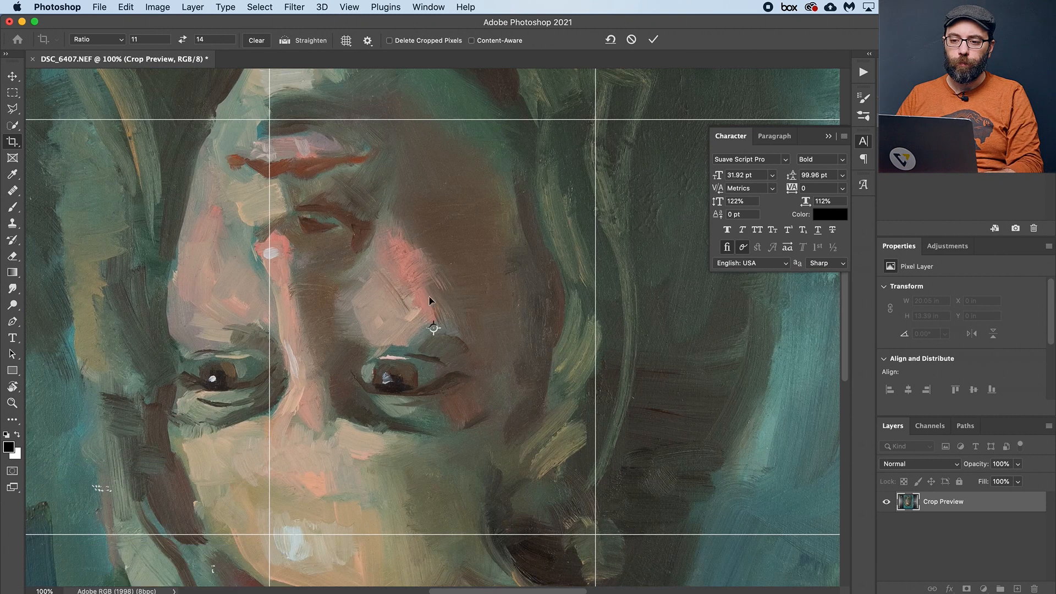
{"action": "left_click_drag", "start_coordinate": [195, 266], "coordinate": [537, 332]}
{"action": "left_click_drag", "start_coordinate": [467, 177], "coordinate": [386, 433]}
{"action": "mouse_move", "coordinate": [449, 110]}
{"action": "left_mouse_down"}
{"action": "mouse_move", "coordinate": [414, 317]}
{"action": "mouse_move", "coordinate": [358, 285]}
{"action": "mouse_move", "coordinate": [537, 311]}
{"action": "mouse_move", "coordinate": [484, 300]}
{"action": "left_mouse_up"}
{"action": "left_click_drag", "start_coordinate": [554, 323], "coordinate": [492, 312]}
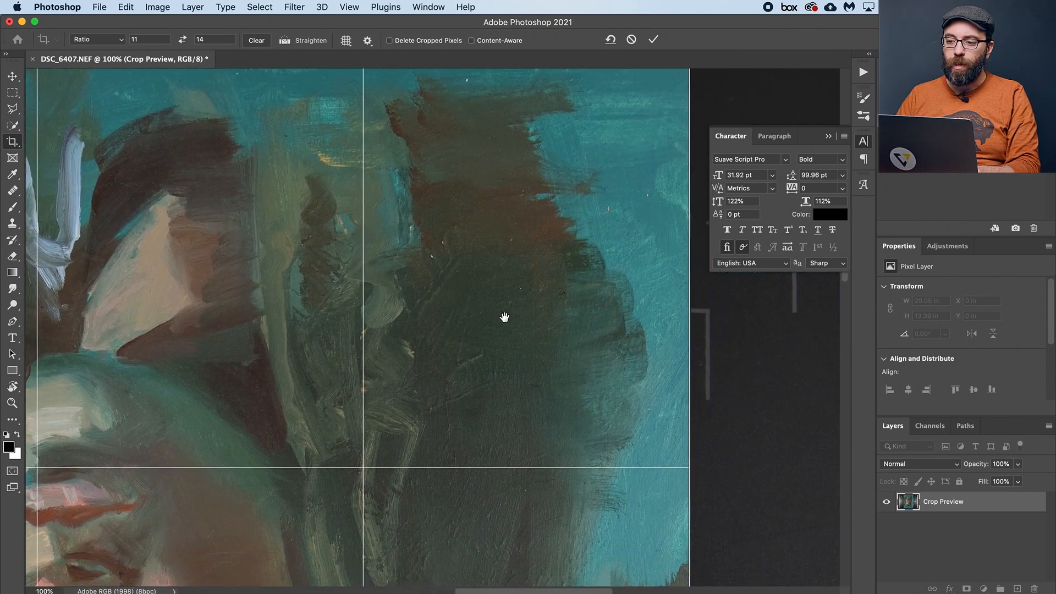
{"action": "left_click_drag", "start_coordinate": [495, 358], "coordinate": [488, 309]}
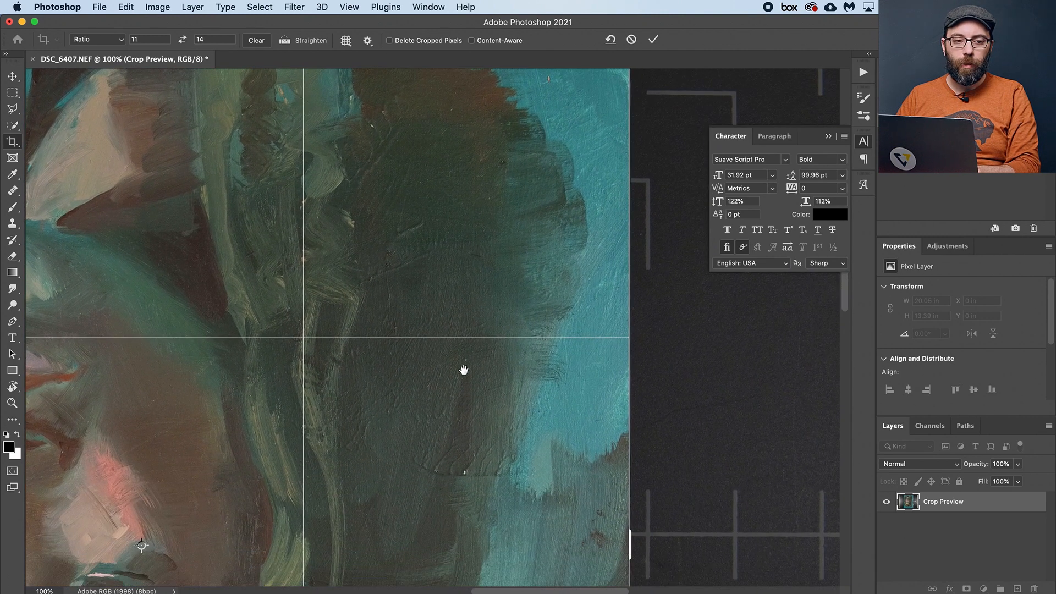
{"action": "left_click_drag", "start_coordinate": [512, 401], "coordinate": [495, 317]}
{"action": "left_click_drag", "start_coordinate": [466, 401], "coordinate": [477, 346]}
{"action": "mouse_move", "coordinate": [467, 433]}
{"action": "left_mouse_down"}
{"action": "mouse_move", "coordinate": [476, 377]}
{"action": "mouse_move", "coordinate": [471, 428]}
{"action": "left_mouse_up"}
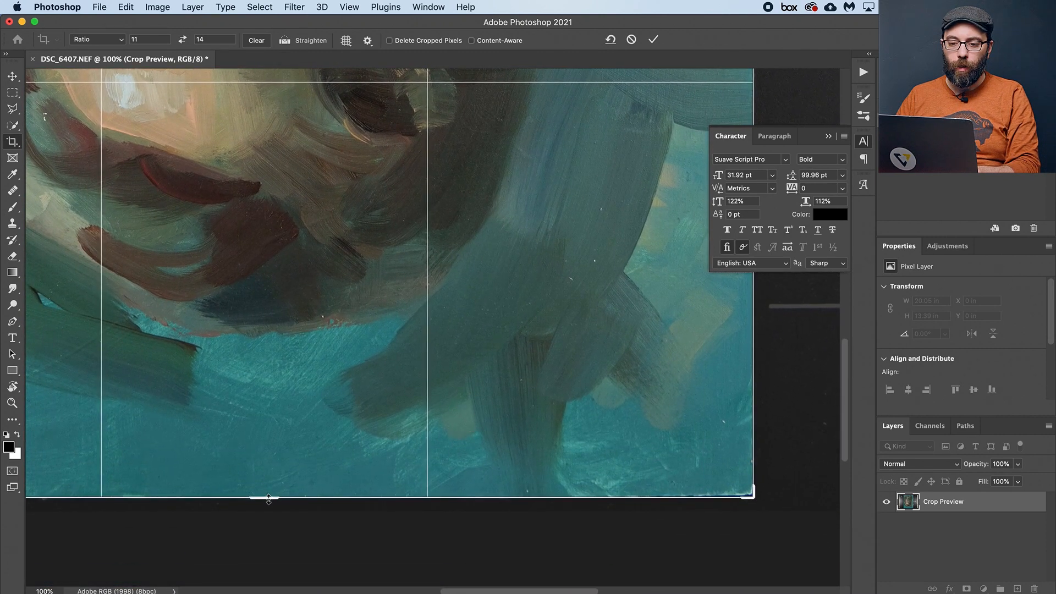
{"action": "left_click_drag", "start_coordinate": [267, 499], "coordinate": [269, 497]}
Step: Check the crop along the painting's left and upper edges at 100% and apply the crop
{"action": "left_click_drag", "start_coordinate": [322, 421], "coordinate": [509, 433]}
{"action": "left_click_drag", "start_coordinate": [265, 432], "coordinate": [359, 454]}
{"action": "left_click_drag", "start_coordinate": [399, 326], "coordinate": [351, 450]}
{"action": "left_click_drag", "start_coordinate": [469, 282], "coordinate": [378, 448]}
{"action": "left_click_drag", "start_coordinate": [439, 344], "coordinate": [374, 476]}
{"action": "left_click_drag", "start_coordinate": [421, 384], "coordinate": [436, 483]}
{"action": "left_click_drag", "start_coordinate": [397, 264], "coordinate": [466, 512]}
{"action": "left_click_drag", "start_coordinate": [428, 376], "coordinate": [381, 341]}
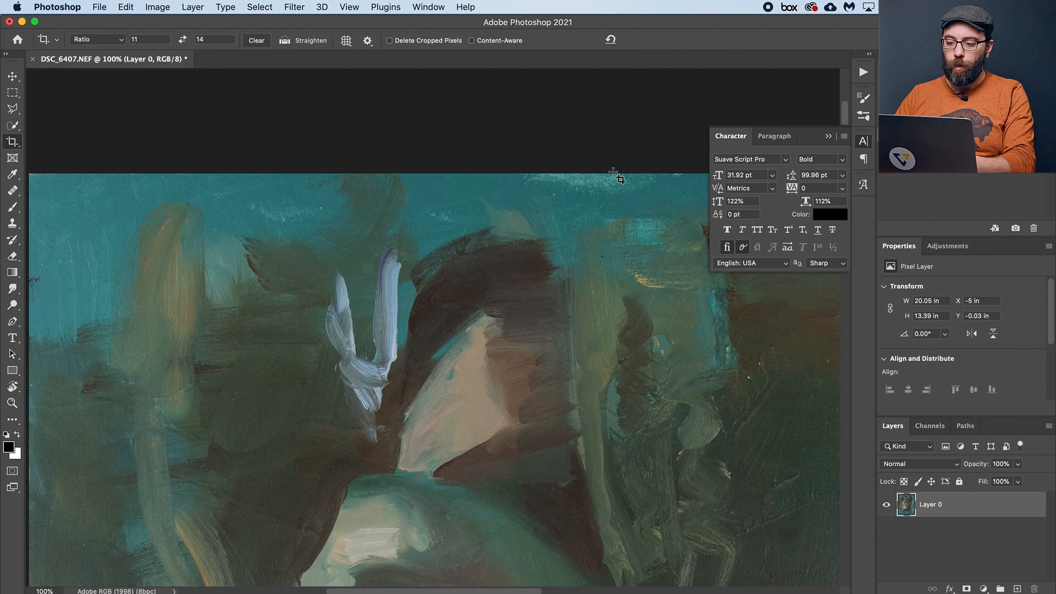
Step: Rotate the whole image 180° so the portrait stands upright
{"action": "key", "text": "super+0"}
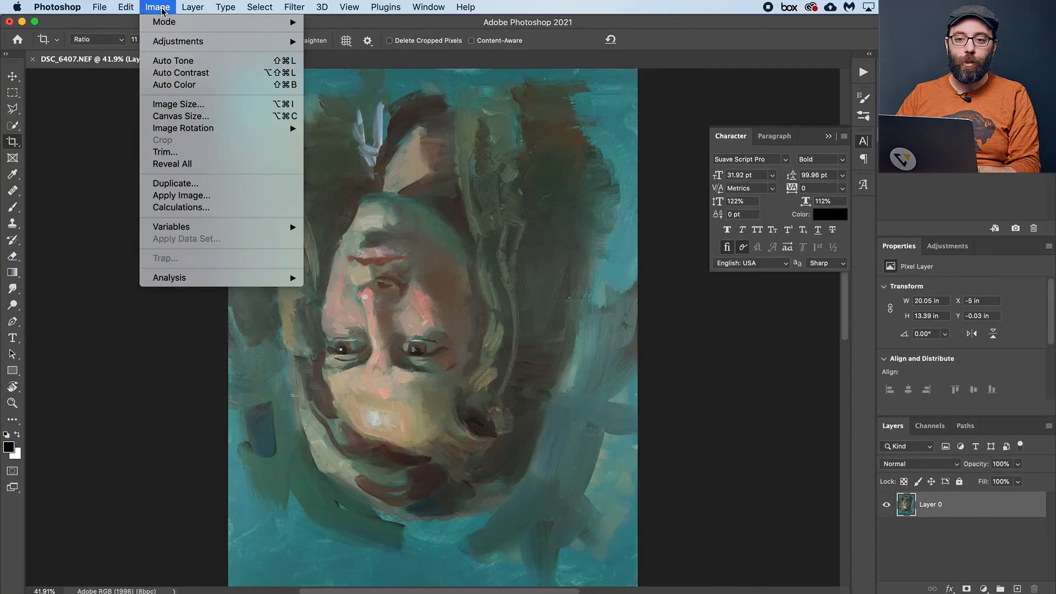
{"action": "mouse_move", "coordinate": [247, 134]}
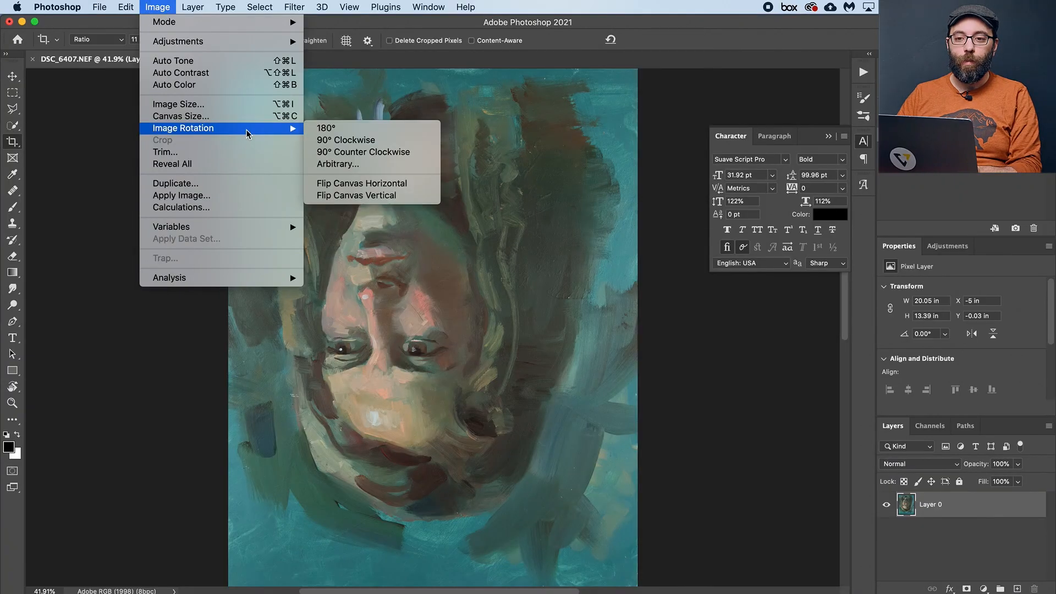
{"action": "left_click", "coordinate": [354, 130]}
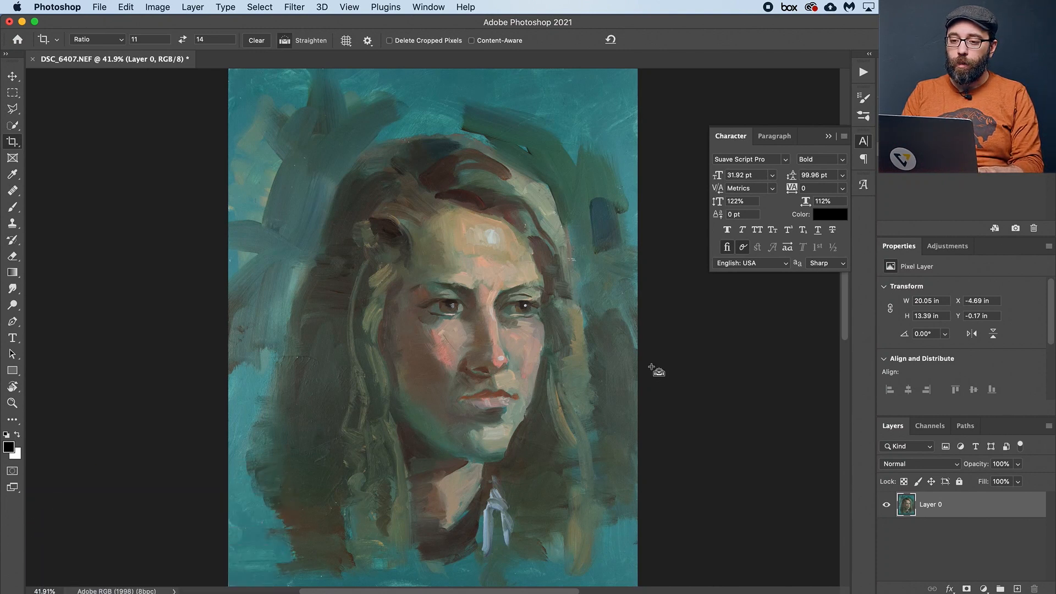
Step: Add an empty layer above the painting and set up the Spot Healing Brush to sample all layers
{"action": "key", "text": "super+alt+0"}
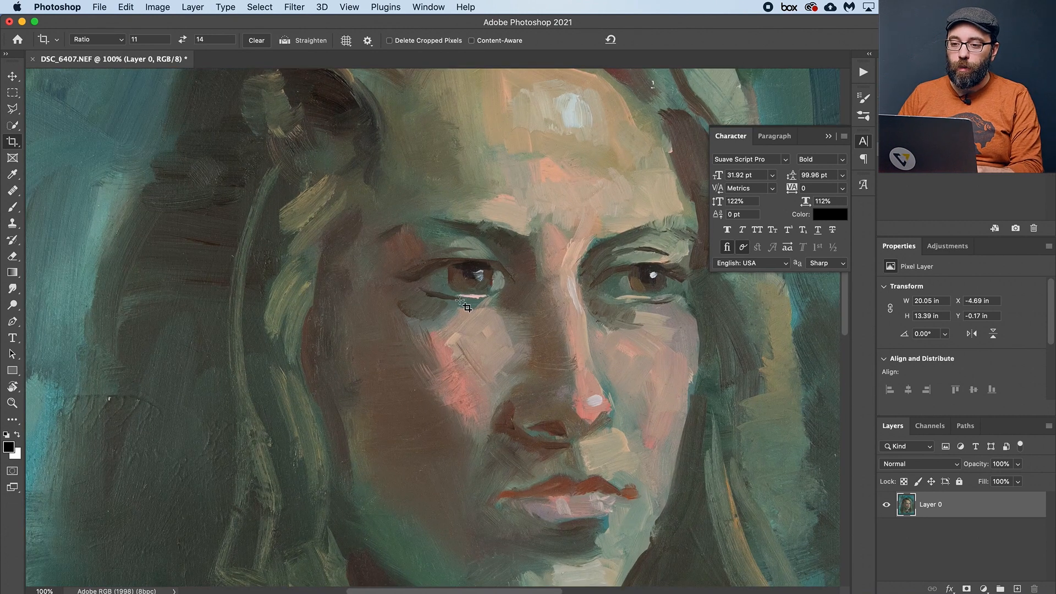
{"action": "mouse_move", "coordinate": [347, 346]}
{"action": "left_mouse_down"}
{"action": "mouse_move", "coordinate": [401, 321]}
{"action": "mouse_move", "coordinate": [573, 320]}
{"action": "mouse_move", "coordinate": [518, 358]}
{"action": "mouse_move", "coordinate": [492, 310]}
{"action": "mouse_move", "coordinate": [484, 381]}
{"action": "mouse_move", "coordinate": [490, 348]}
{"action": "mouse_move", "coordinate": [479, 368]}
{"action": "left_mouse_up"}
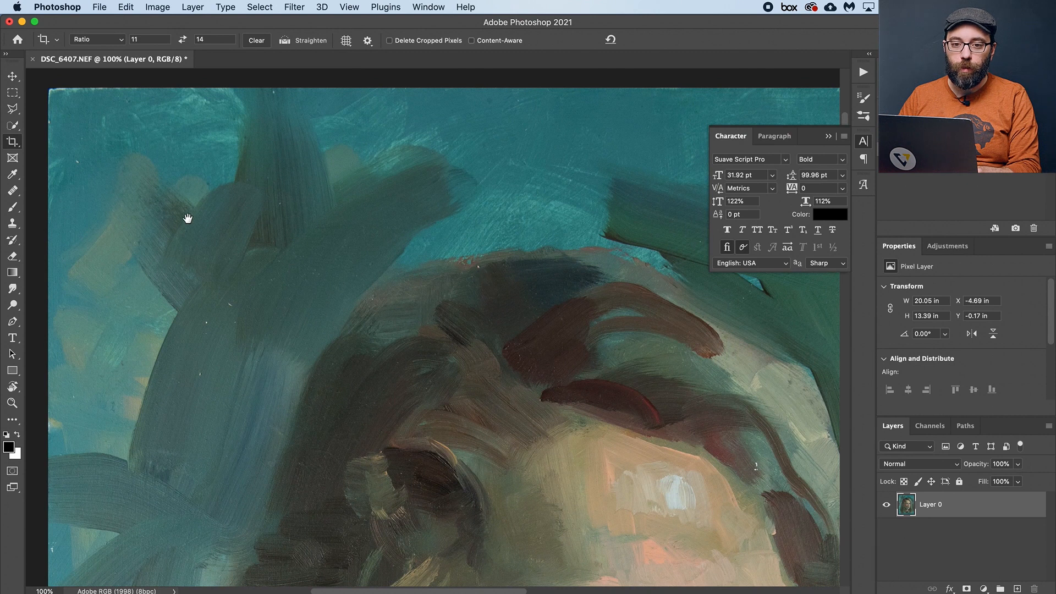
{"action": "mouse_move", "coordinate": [530, 325]}
{"action": "left_mouse_down"}
{"action": "mouse_move", "coordinate": [469, 314]}
{"action": "mouse_move", "coordinate": [483, 319]}
{"action": "mouse_move", "coordinate": [406, 422]}
{"action": "mouse_move", "coordinate": [510, 272]}
{"action": "mouse_move", "coordinate": [469, 406]}
{"action": "mouse_move", "coordinate": [464, 325]}
{"action": "mouse_move", "coordinate": [502, 401]}
{"action": "mouse_move", "coordinate": [488, 384]}
{"action": "mouse_move", "coordinate": [457, 391]}
{"action": "mouse_move", "coordinate": [420, 424]}
{"action": "left_mouse_up"}
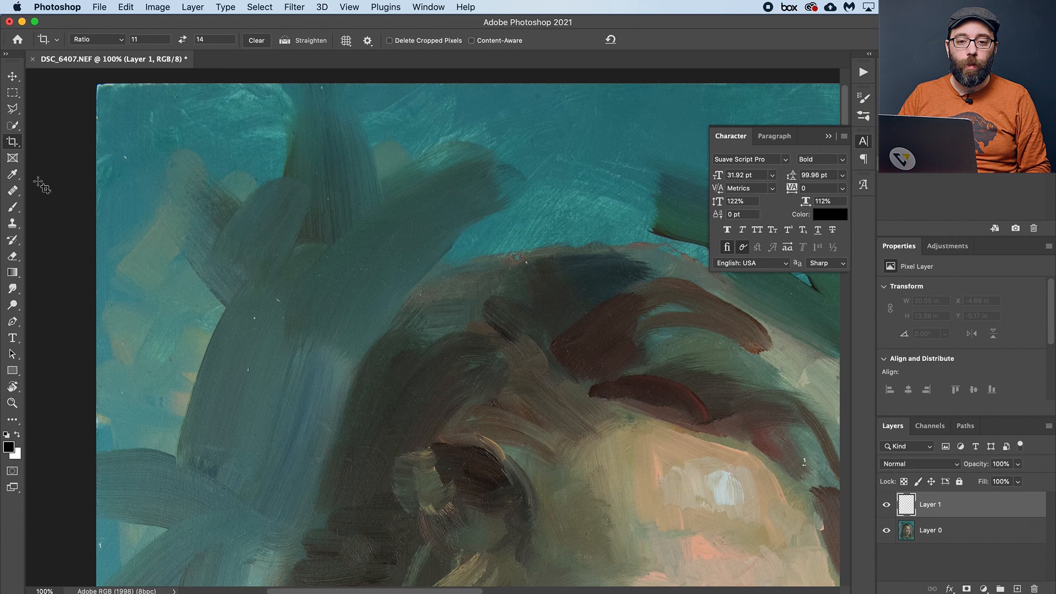
{"action": "left_click", "coordinate": [13, 192]}
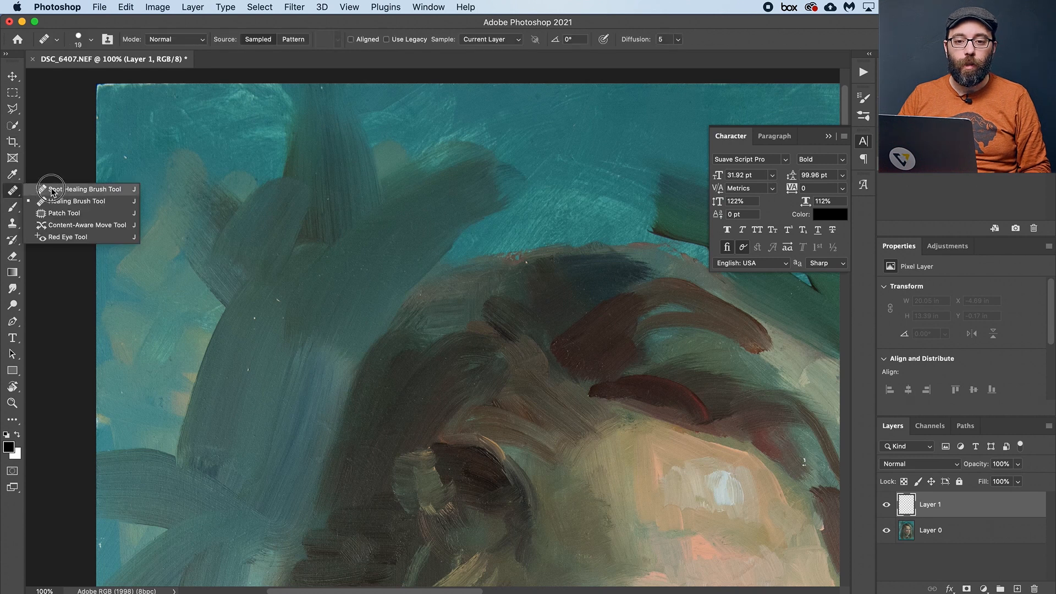
{"action": "left_click", "coordinate": [61, 189]}
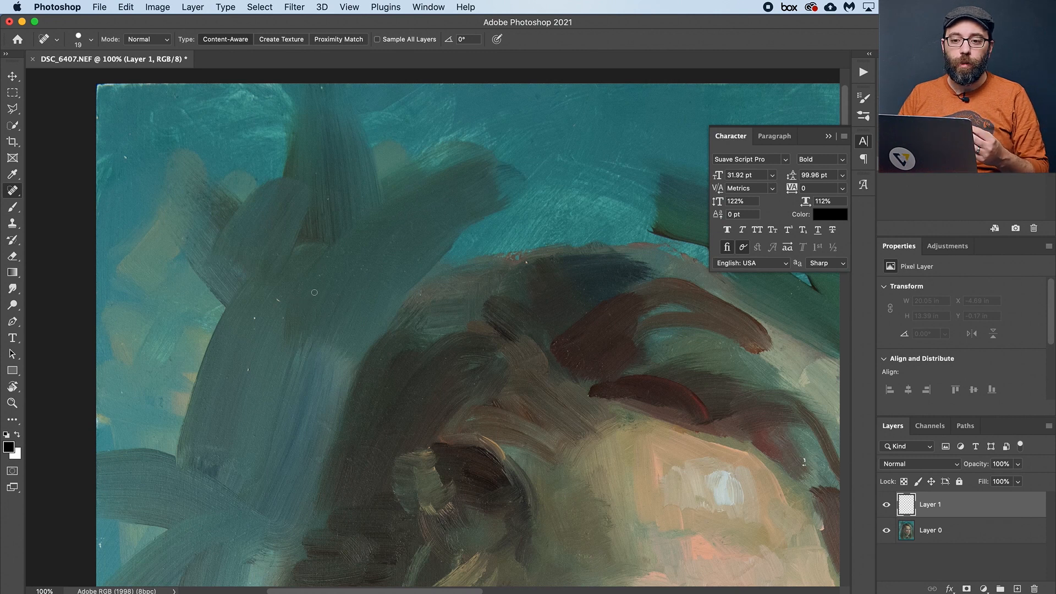
{"action": "mouse_move", "coordinate": [329, 263]}
{"action": "left_mouse_down"}
{"action": "mouse_move", "coordinate": [317, 284]}
{"action": "mouse_move", "coordinate": [319, 320]}
{"action": "mouse_move", "coordinate": [303, 353]}
{"action": "left_mouse_up"}
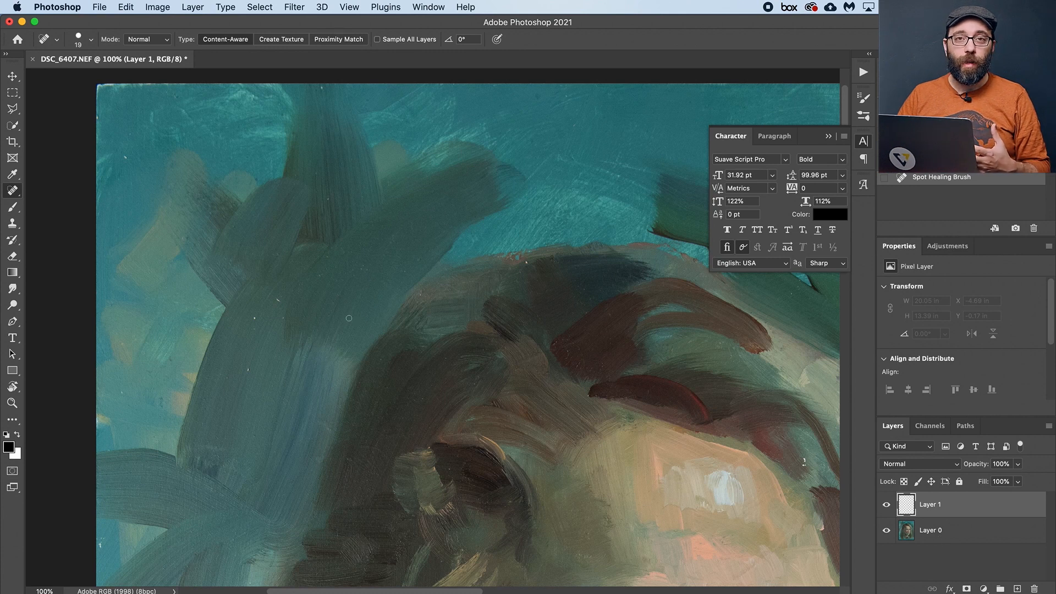
{"action": "left_click", "coordinate": [377, 40]}
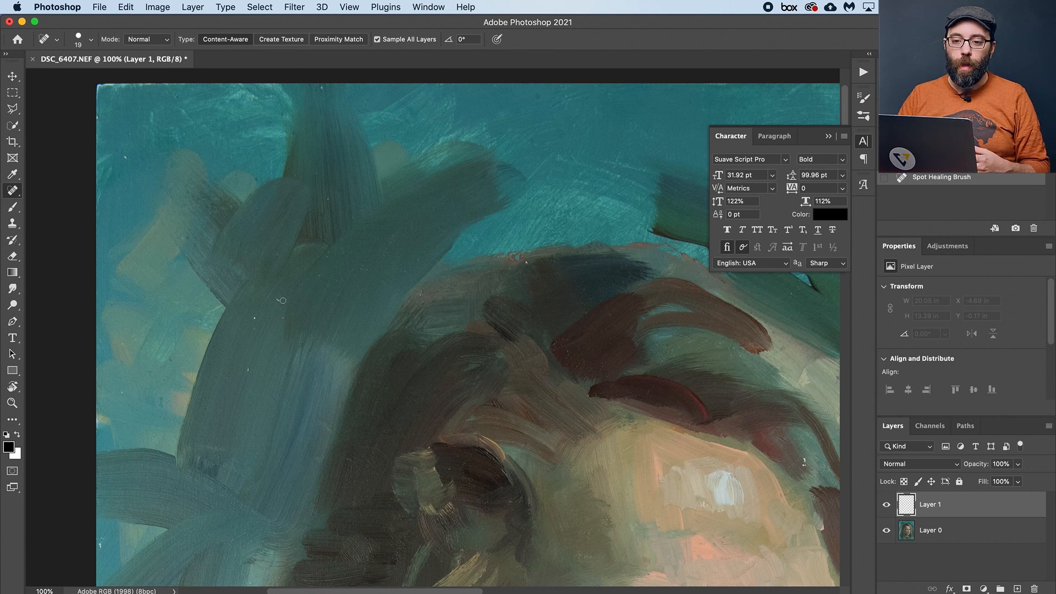
Step: Heal the white specks on the dark green brushstrokes and light blue background in the painting's upper-left area
{"action": "key", "text": "super+plus"}
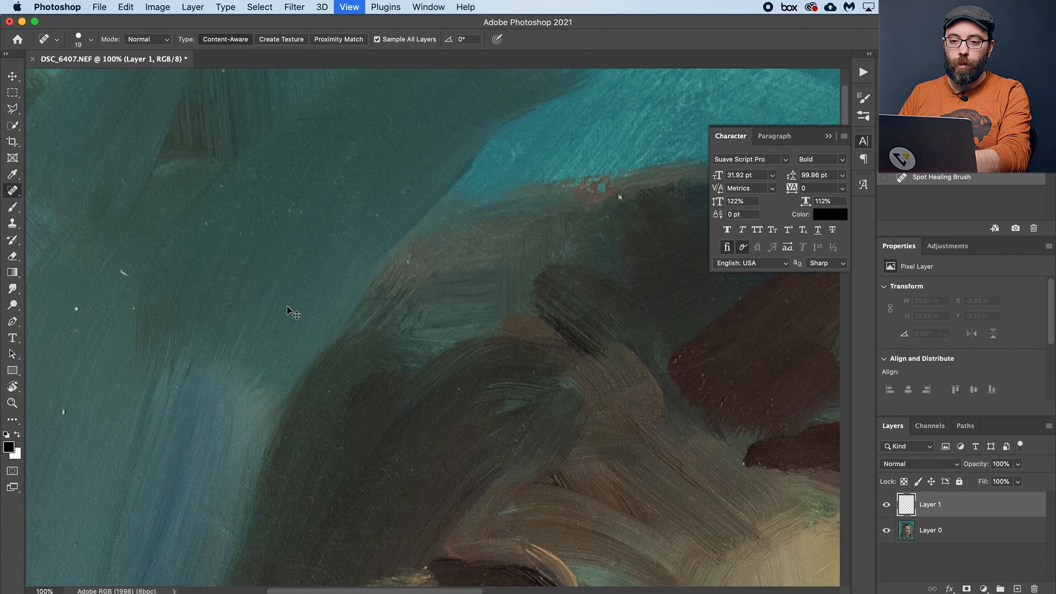
{"action": "left_click_drag", "start_coordinate": [213, 284], "coordinate": [511, 266]}
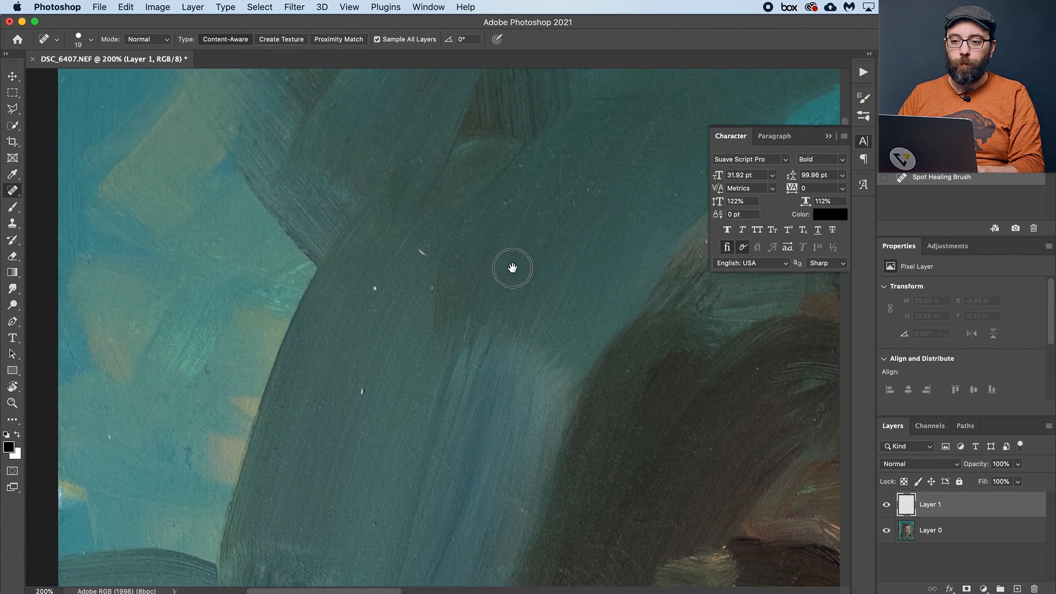
{"action": "left_click", "coordinate": [420, 251]}
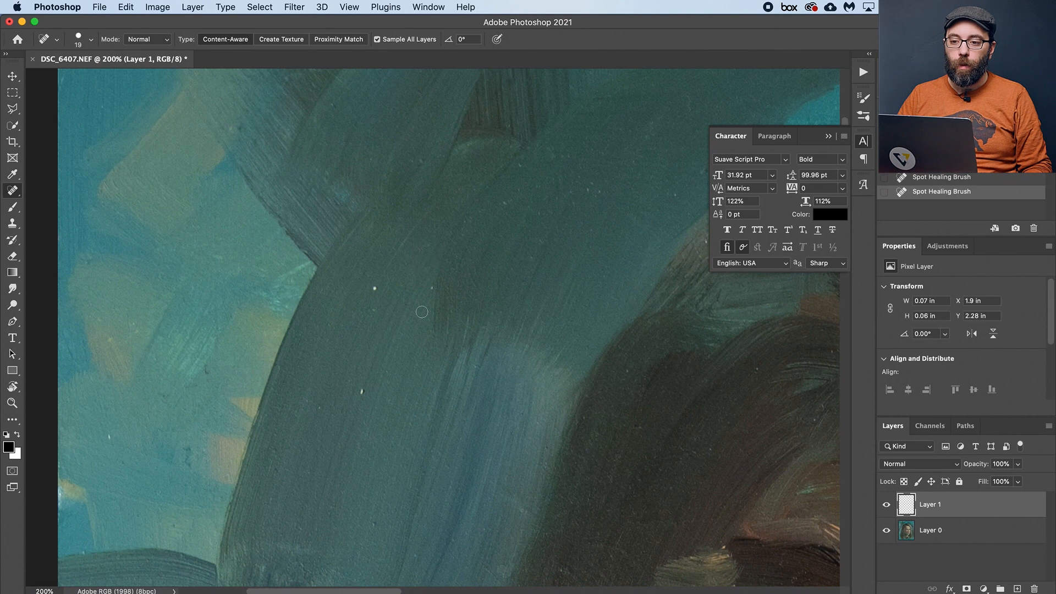
{"action": "left_click_drag", "start_coordinate": [374, 288], "coordinate": [376, 290]}
{"action": "left_click_drag", "start_coordinate": [360, 389], "coordinate": [363, 392]}
{"action": "left_click_drag", "start_coordinate": [376, 310], "coordinate": [372, 313]}
{"action": "left_click_drag", "start_coordinate": [431, 288], "coordinate": [429, 297]}
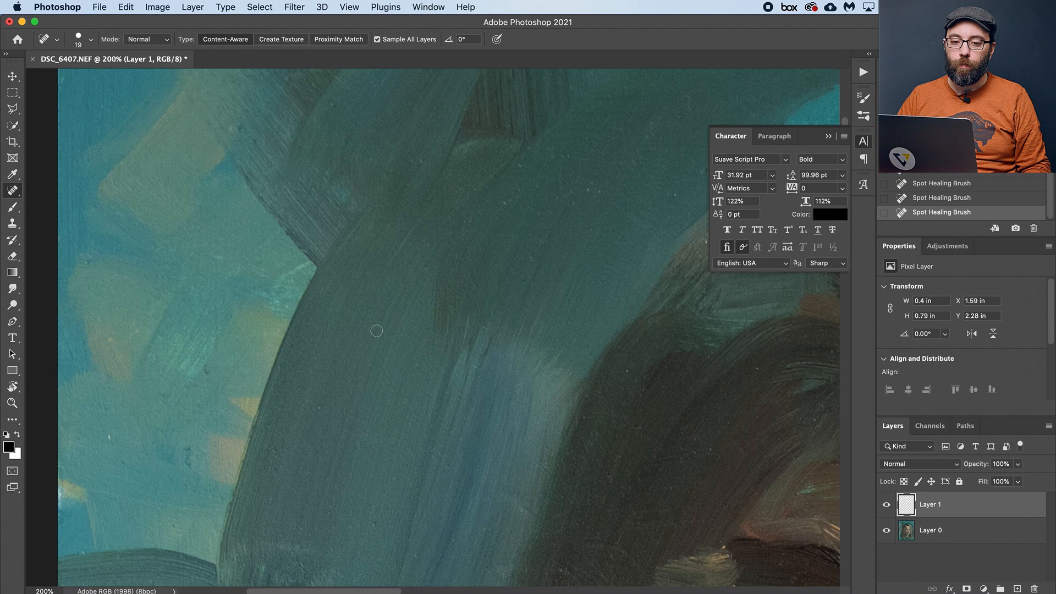
{"action": "left_click", "coordinate": [106, 431]}
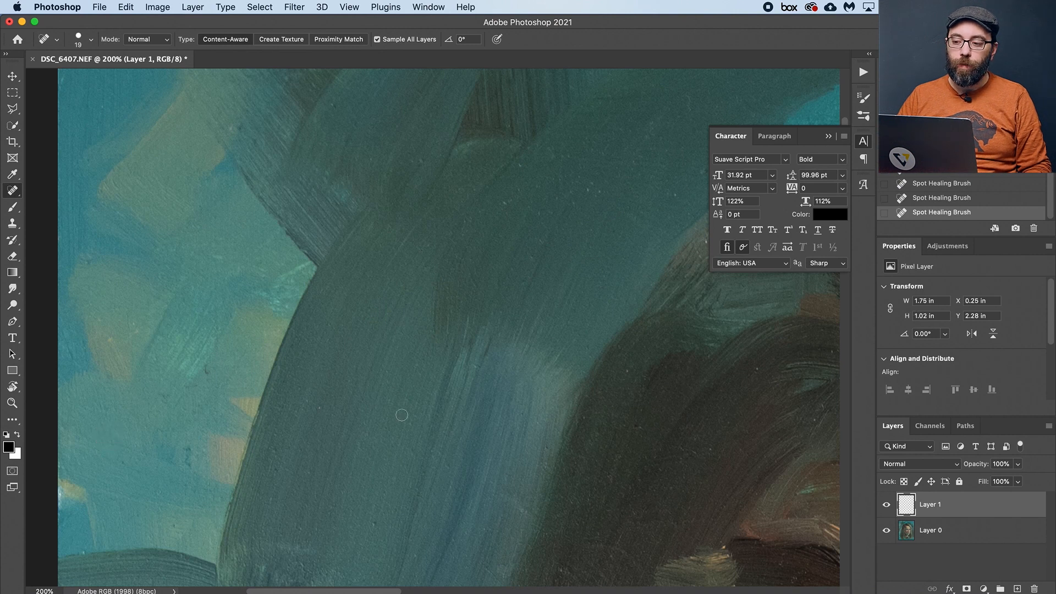
Step: Compare the painting with and without the healing patches by toggling the visibility of Layer 0 and Layer 1
{"action": "left_click", "coordinate": [885, 532]}
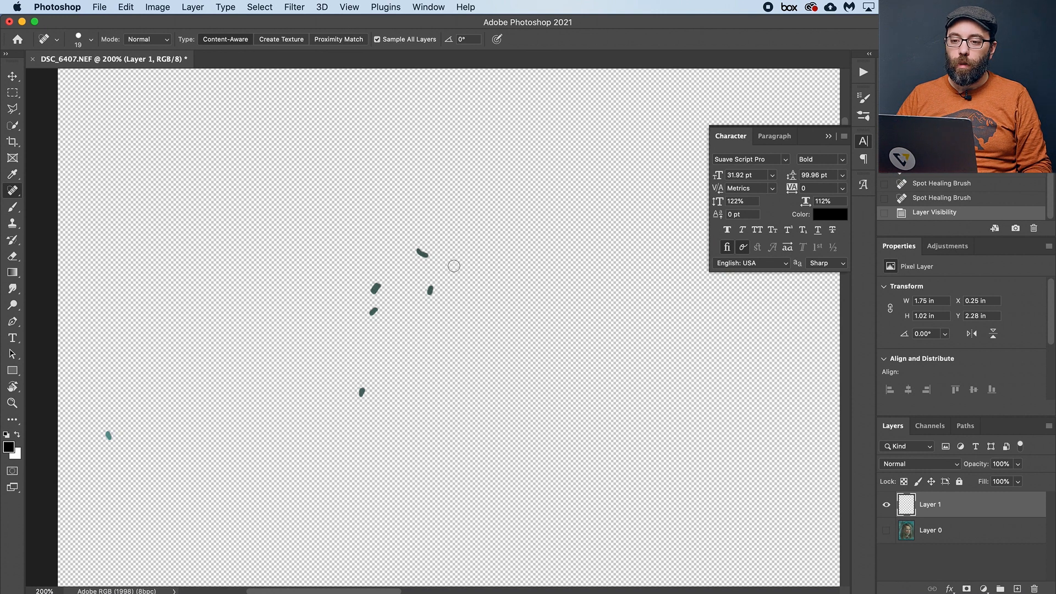
{"action": "left_click", "coordinate": [885, 531]}
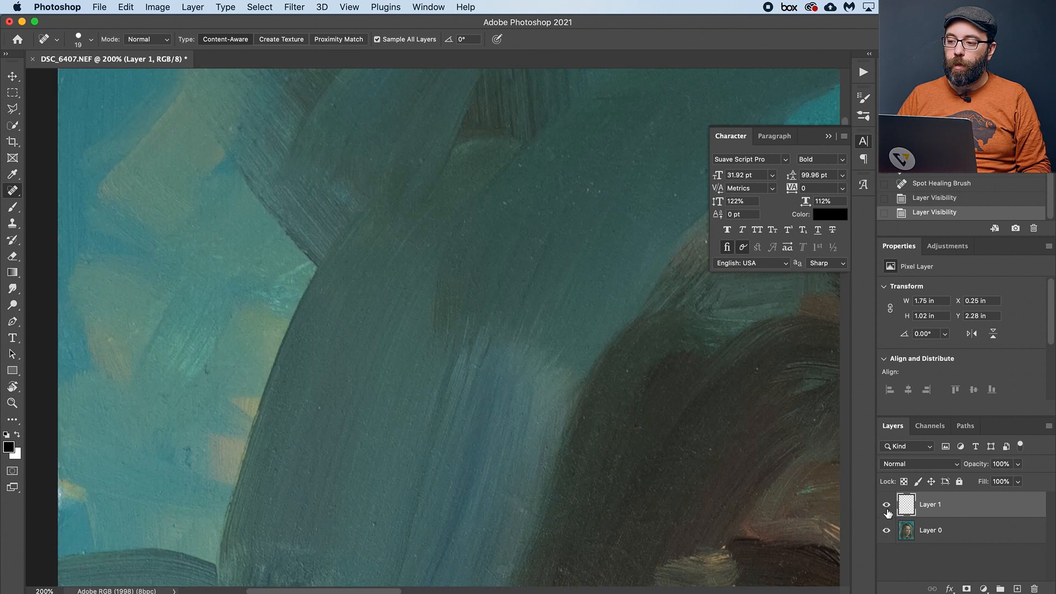
{"action": "left_click", "coordinate": [887, 505]}
{"action": "left_click", "coordinate": [888, 506]}
{"action": "left_click", "coordinate": [887, 505]}
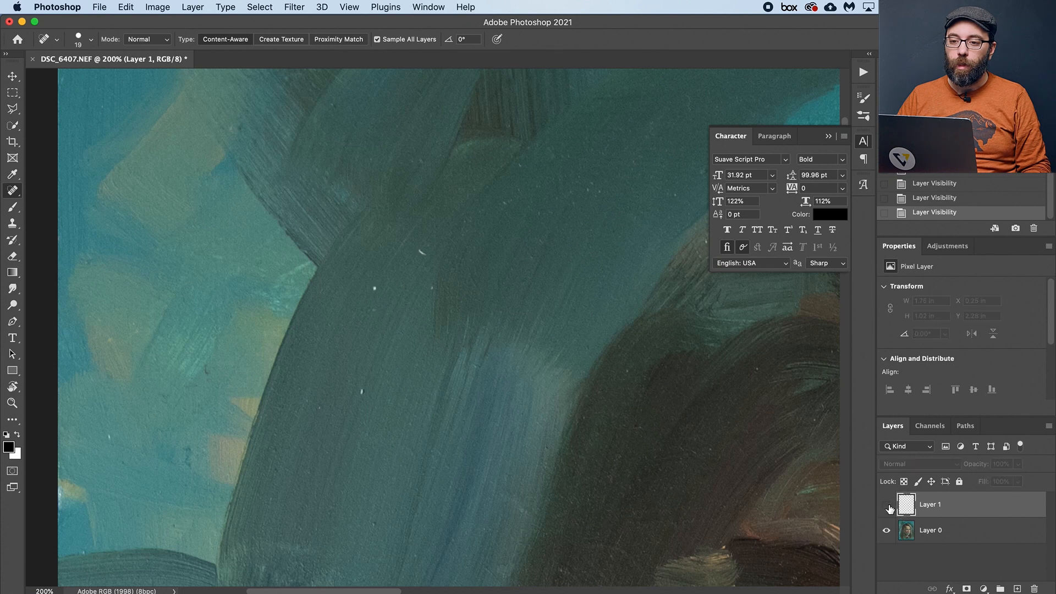
{"action": "left_click", "coordinate": [888, 505]}
{"action": "left_click", "coordinate": [885, 505]}
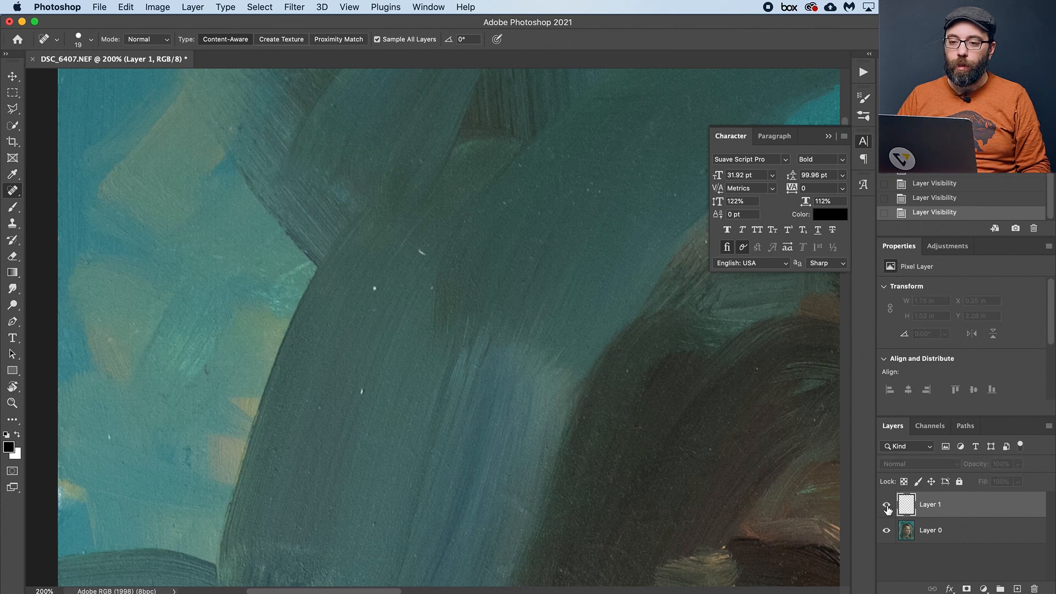
{"action": "left_click", "coordinate": [887, 506]}
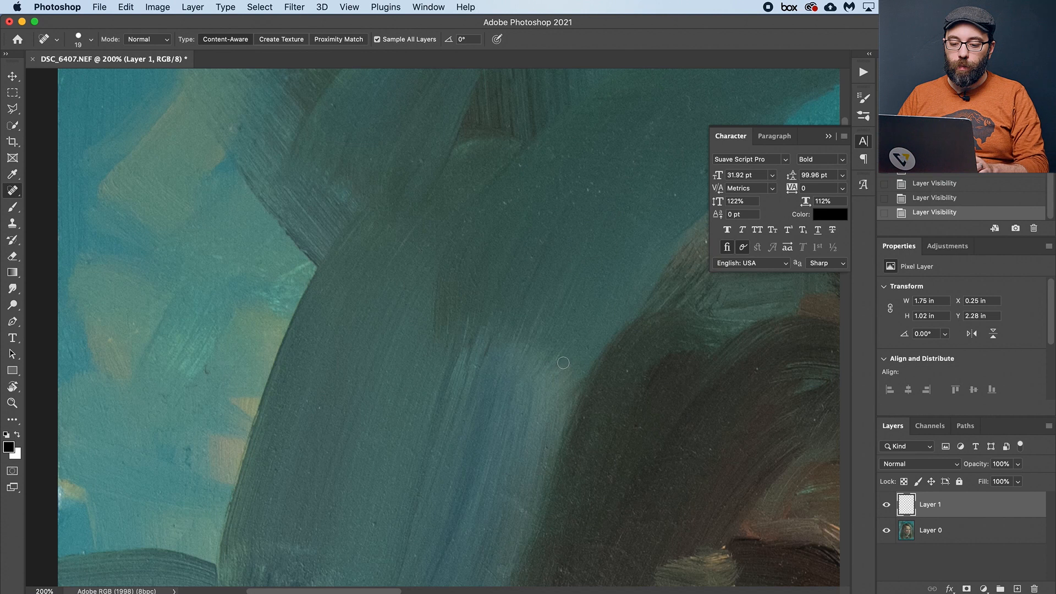
Step: Heal the bright specks across the crown of the hair and along the strokes above the forehead
{"action": "mouse_move", "coordinate": [592, 367]}
{"action": "left_mouse_down"}
{"action": "mouse_move", "coordinate": [438, 321]}
{"action": "mouse_move", "coordinate": [352, 308]}
{"action": "left_mouse_up"}
{"action": "left_click_drag", "start_coordinate": [574, 318], "coordinate": [276, 373]}
{"action": "left_click_drag", "start_coordinate": [549, 351], "coordinate": [538, 393]}
{"action": "left_click_drag", "start_coordinate": [364, 212], "coordinate": [357, 210]}
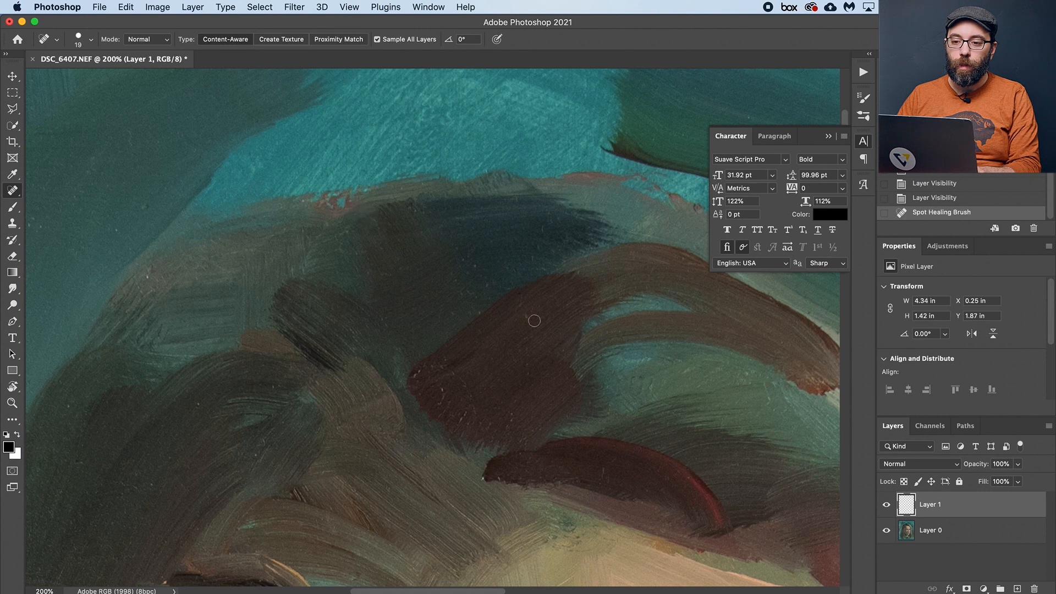
{"action": "left_click_drag", "start_coordinate": [556, 368], "coordinate": [264, 264]}
{"action": "mouse_move", "coordinate": [507, 430]}
{"action": "left_mouse_down"}
{"action": "mouse_move", "coordinate": [440, 257]}
{"action": "mouse_move", "coordinate": [391, 196]}
{"action": "left_mouse_up"}
{"action": "left_click_drag", "start_coordinate": [481, 278], "coordinate": [481, 288]}
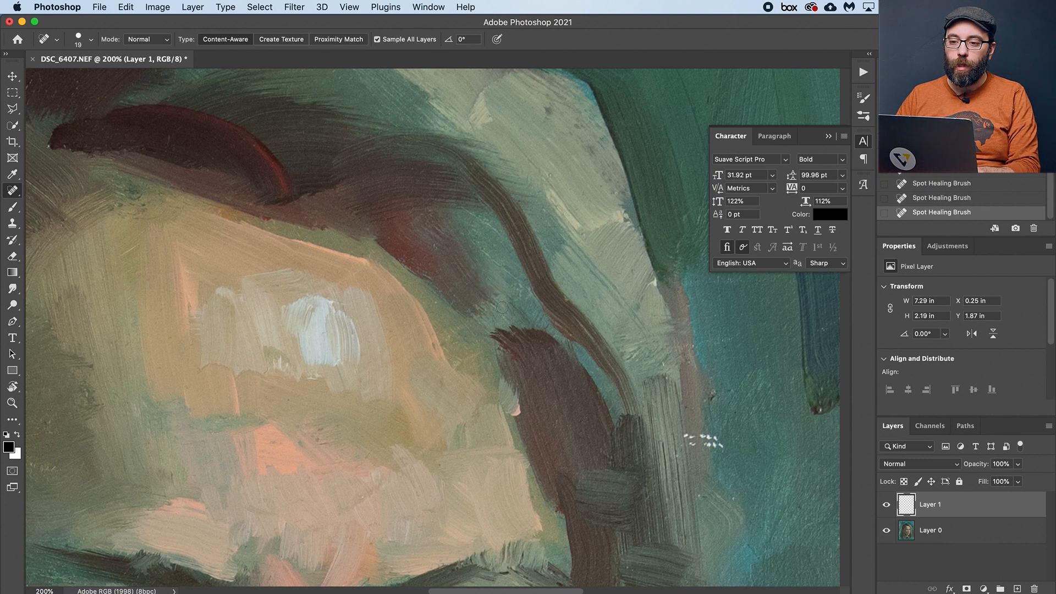
Step: Heal the white specks in the teal background beside the forehead and around the dark blue stroke
{"action": "left_click_drag", "start_coordinate": [585, 353], "coordinate": [361, 214]}
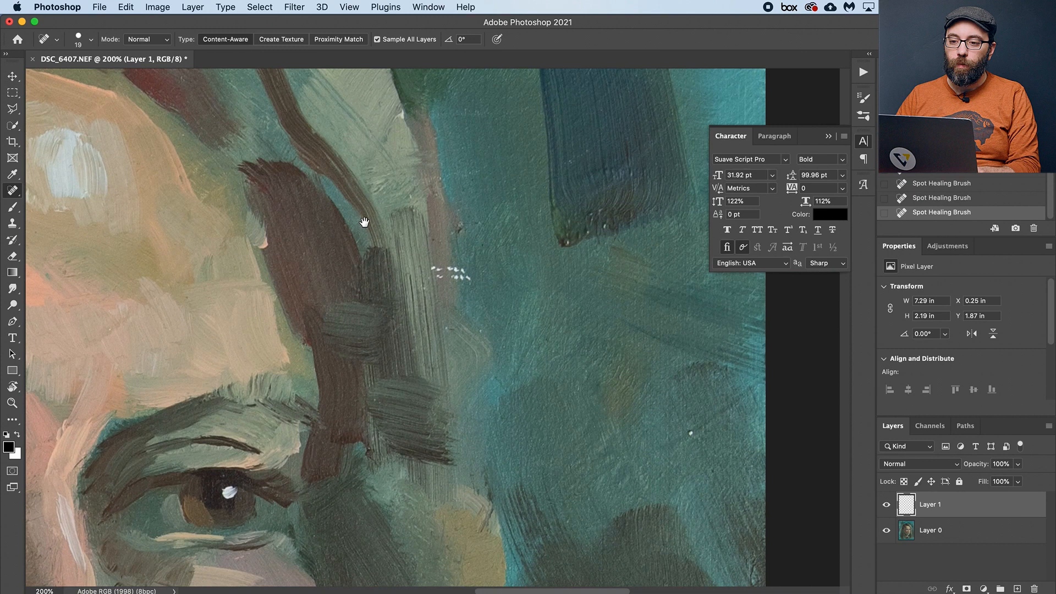
{"action": "left_click_drag", "start_coordinate": [542, 346], "coordinate": [420, 318]}
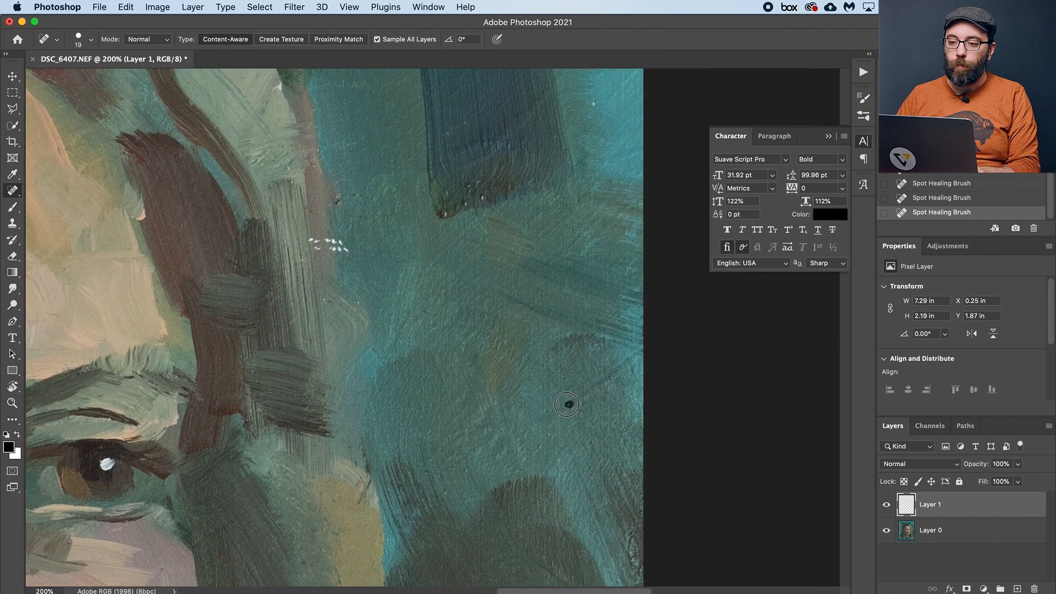
{"action": "left_click_drag", "start_coordinate": [481, 274], "coordinate": [486, 457]}
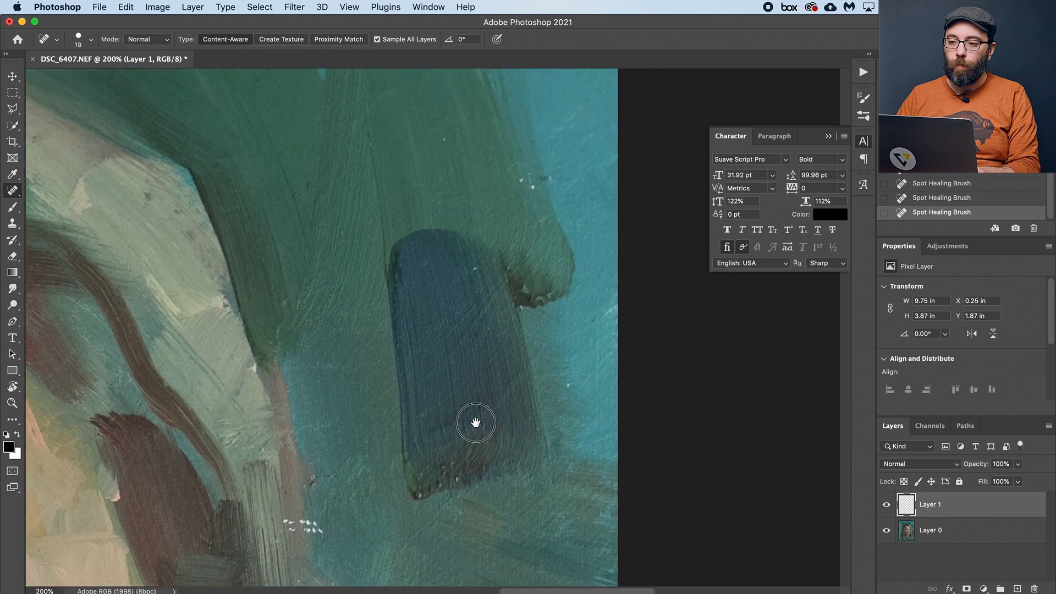
{"action": "left_click", "coordinate": [563, 394]}
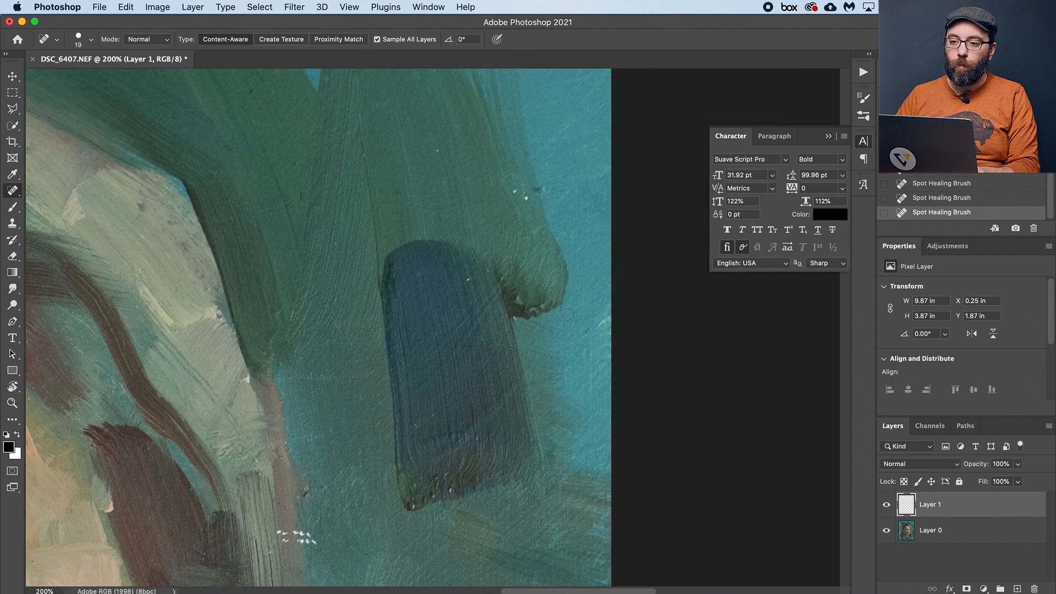
{"action": "scroll", "coordinate": [530, 252], "scroll_direction": "up", "scroll_amount": 5}
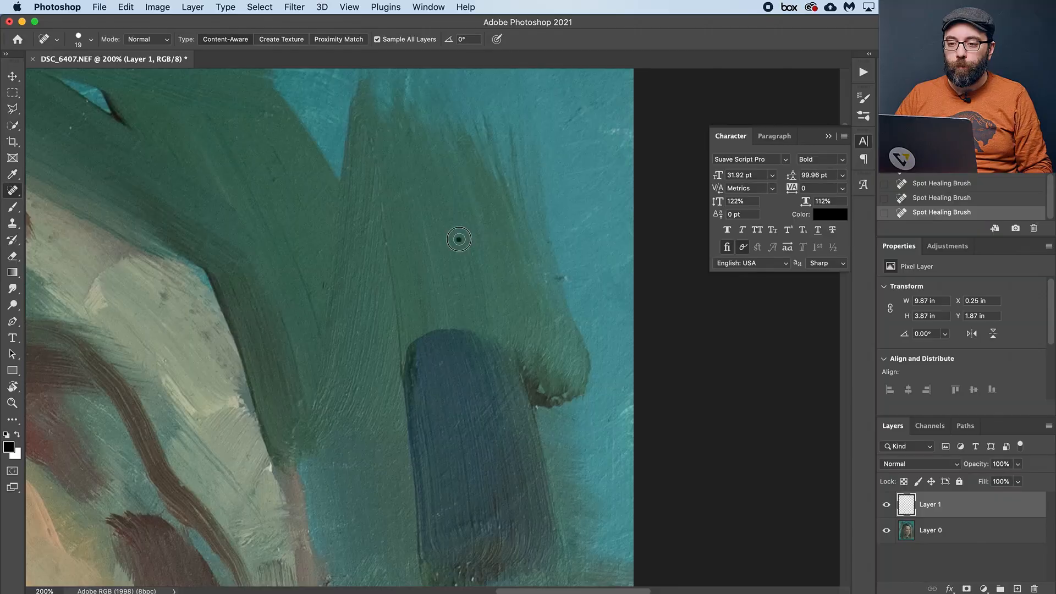
Step: Clean the specks from the green strokes near the top and down the painting's right side to the lower corner
{"action": "left_click_drag", "start_coordinate": [455, 235], "coordinate": [530, 426]}
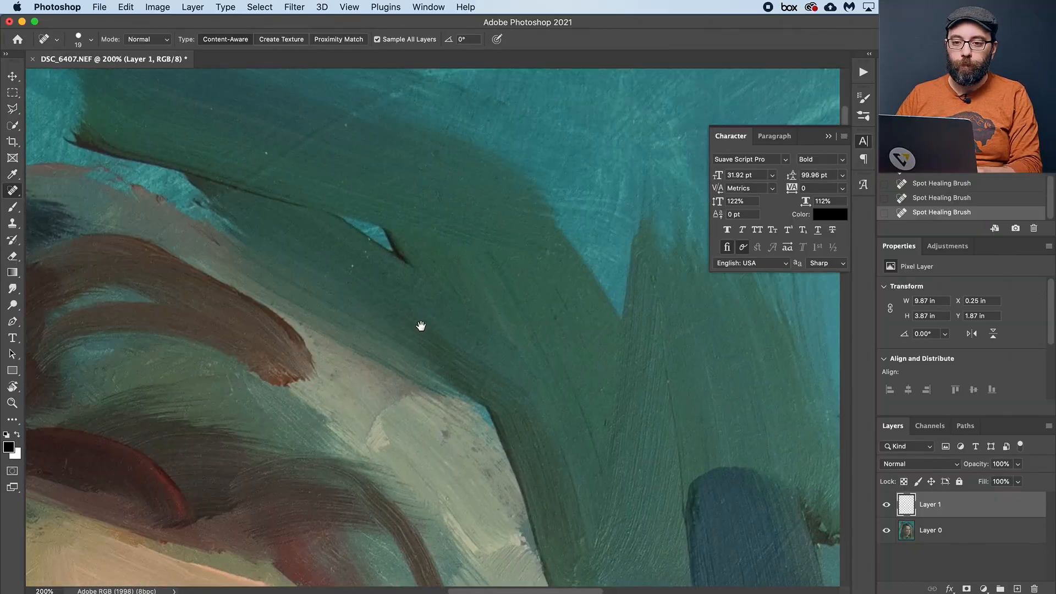
{"action": "left_click_drag", "start_coordinate": [268, 156], "coordinate": [512, 276]}
{"action": "mouse_move", "coordinate": [542, 473]}
{"action": "left_mouse_down"}
{"action": "mouse_move", "coordinate": [520, 338]}
{"action": "mouse_move", "coordinate": [472, 181]}
{"action": "left_mouse_up"}
{"action": "mouse_move", "coordinate": [466, 426]}
{"action": "left_mouse_down"}
{"action": "mouse_move", "coordinate": [514, 295]}
{"action": "mouse_move", "coordinate": [518, 138]}
{"action": "left_mouse_up"}
{"action": "left_click_drag", "start_coordinate": [385, 473], "coordinate": [522, 253]}
{"action": "mouse_move", "coordinate": [332, 519]}
{"action": "left_mouse_down"}
{"action": "mouse_move", "coordinate": [537, 380]}
{"action": "mouse_move", "coordinate": [61, 382]}
{"action": "left_mouse_up"}
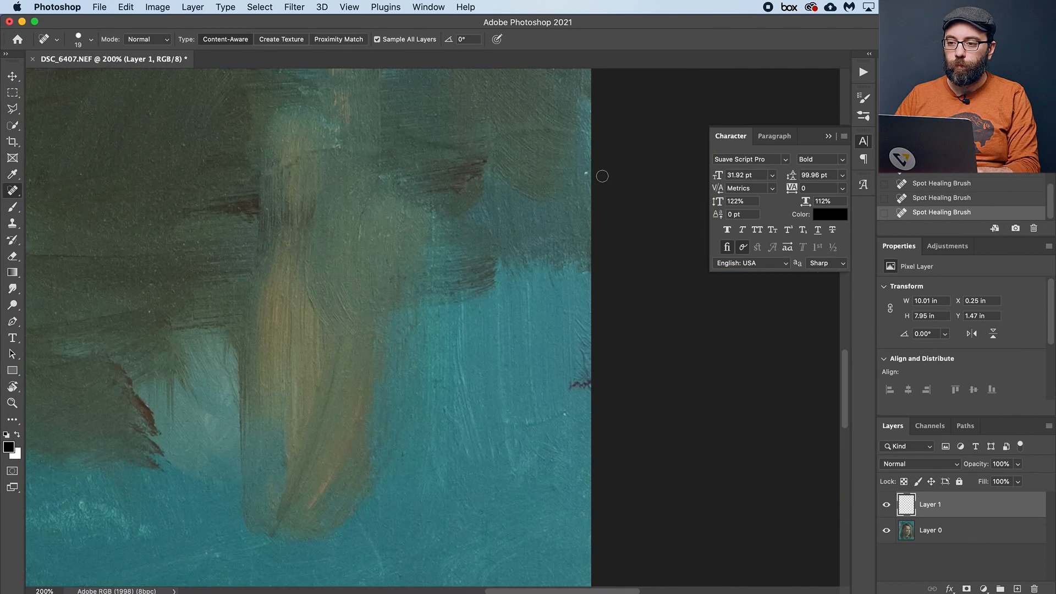
Step: Heal the specks along the painting's bottom edge and in its lower-left corner
{"action": "left_click_drag", "start_coordinate": [265, 522], "coordinate": [479, 347]}
{"action": "mouse_move", "coordinate": [161, 370]}
{"action": "left_mouse_down"}
{"action": "mouse_move", "coordinate": [320, 395]}
{"action": "mouse_move", "coordinate": [805, 438]}
{"action": "left_mouse_up"}
{"action": "left_click", "coordinate": [417, 441]}
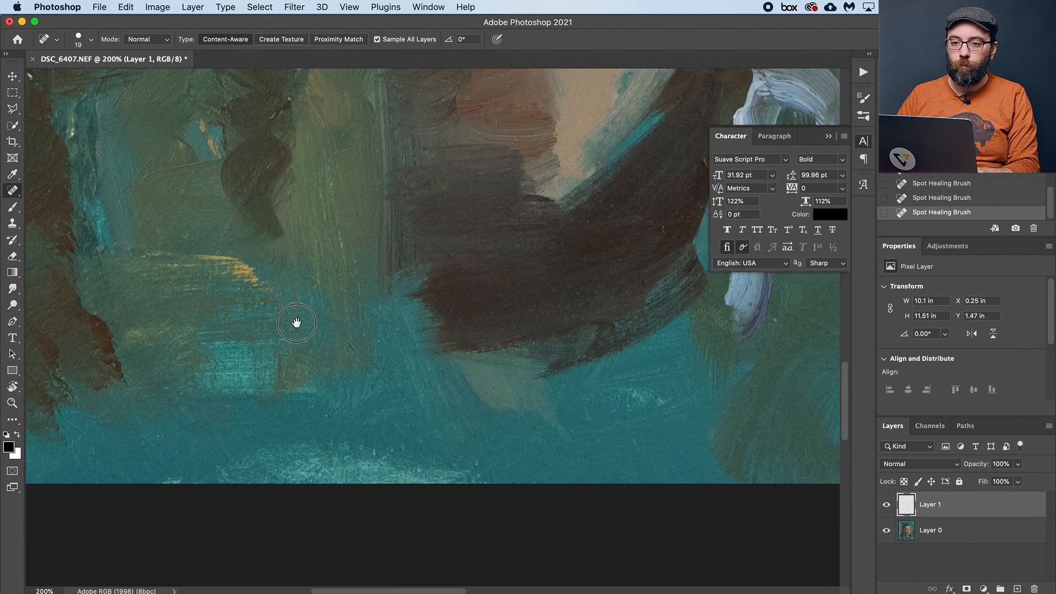
{"action": "left_click_drag", "start_coordinate": [295, 327], "coordinate": [808, 321]}
{"action": "left_click", "coordinate": [386, 477]}
{"action": "left_click_drag", "start_coordinate": [355, 441], "coordinate": [469, 469]}
{"action": "mouse_move", "coordinate": [155, 474]}
{"action": "left_mouse_down"}
{"action": "mouse_move", "coordinate": [154, 500]}
{"action": "mouse_move", "coordinate": [193, 506]}
{"action": "left_mouse_up"}
{"action": "left_click", "coordinate": [315, 191]}
{"action": "left_click", "coordinate": [237, 220]}
Step: Remove the light specks from the dark green and brown strokes on the painting's left side, working upward from the bottom
{"action": "left_click_drag", "start_coordinate": [515, 129], "coordinate": [369, 322]}
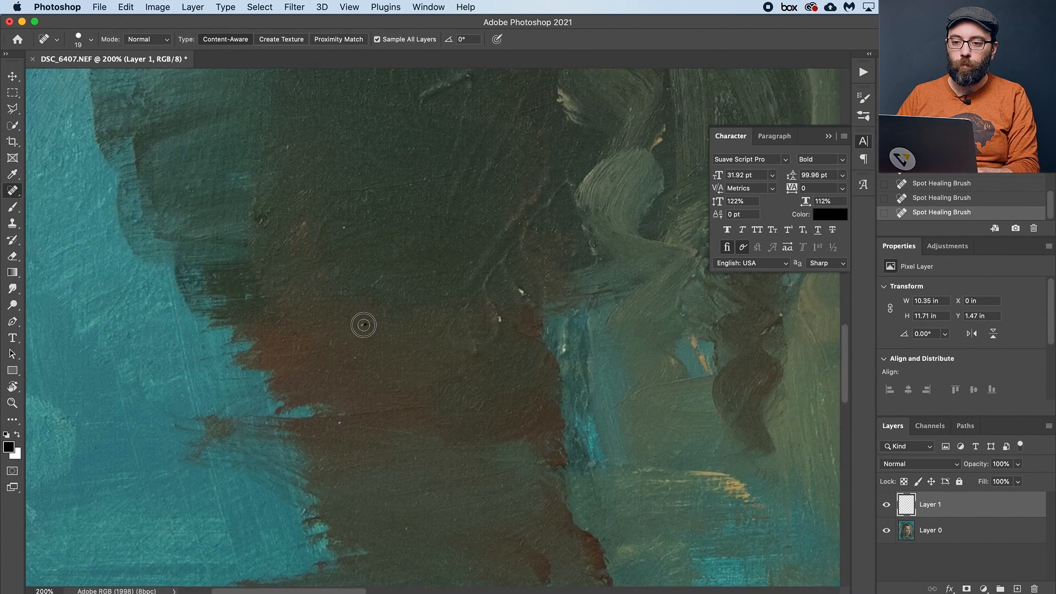
{"action": "left_click", "coordinate": [499, 321]}
{"action": "left_click", "coordinate": [525, 293]}
{"action": "left_click_drag", "start_coordinate": [351, 228], "coordinate": [276, 398]}
{"action": "left_click_drag", "start_coordinate": [317, 226], "coordinate": [337, 391]}
{"action": "left_click_drag", "start_coordinate": [264, 83], "coordinate": [378, 286]}
{"action": "left_click", "coordinate": [362, 224]}
{"action": "left_click", "coordinate": [358, 450]}
{"action": "left_click", "coordinate": [399, 424]}
{"action": "mouse_move", "coordinate": [393, 110]}
{"action": "left_mouse_down"}
{"action": "mouse_move", "coordinate": [365, 283]}
{"action": "mouse_move", "coordinate": [344, 320]}
{"action": "left_mouse_up"}
{"action": "left_click_drag", "start_coordinate": [603, 121], "coordinate": [525, 394]}
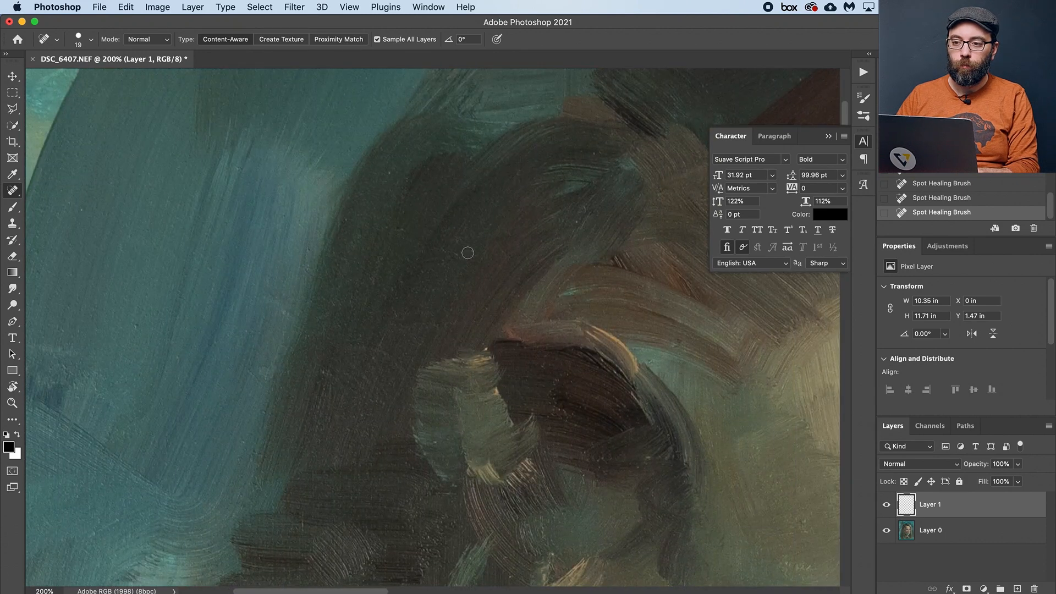
Step: Heal the specks in the painting's top-left corner and along the upper background above the hair
{"action": "left_click_drag", "start_coordinate": [373, 182], "coordinate": [663, 418]}
{"action": "left_click_drag", "start_coordinate": [212, 118], "coordinate": [228, 331]}
{"action": "mouse_move", "coordinate": [158, 253]}
{"action": "left_mouse_down"}
{"action": "mouse_move", "coordinate": [175, 181]}
{"action": "mouse_move", "coordinate": [316, 183]}
{"action": "left_mouse_up"}
{"action": "left_click_drag", "start_coordinate": [607, 190], "coordinate": [408, 215]}
{"action": "left_click", "coordinate": [409, 215]}
{"action": "left_click", "coordinate": [423, 441]}
{"action": "mouse_move", "coordinate": [416, 452]}
{"action": "left_mouse_down"}
{"action": "mouse_move", "coordinate": [253, 74]}
{"action": "mouse_move", "coordinate": [363, 487]}
{"action": "left_mouse_up"}
{"action": "left_click_drag", "start_coordinate": [709, 426], "coordinate": [454, 224]}
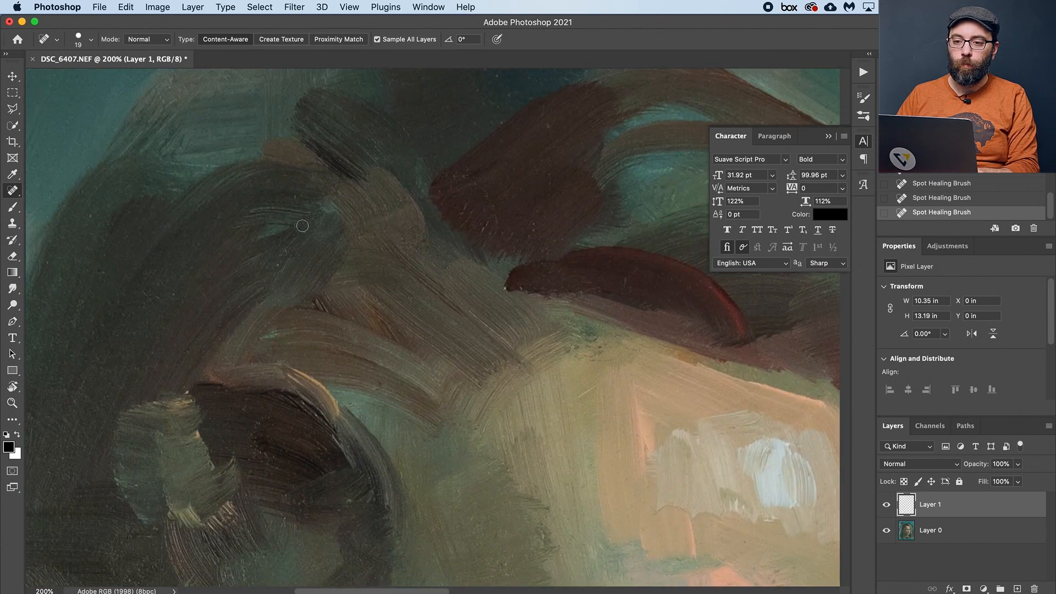
Step: Heal the specks at the dark red hair stroke and down the shadowed side of the face toward the neck
{"action": "left_click", "coordinate": [506, 287]}
{"action": "mouse_move", "coordinate": [471, 429]}
{"action": "left_mouse_down"}
{"action": "mouse_move", "coordinate": [448, 368]}
{"action": "mouse_move", "coordinate": [375, 315]}
{"action": "left_mouse_up"}
{"action": "left_click", "coordinate": [339, 350]}
{"action": "left_click", "coordinate": [353, 509]}
{"action": "left_click_drag", "start_coordinate": [500, 485], "coordinate": [391, 221]}
{"action": "left_click_drag", "start_coordinate": [572, 569], "coordinate": [488, 326]}
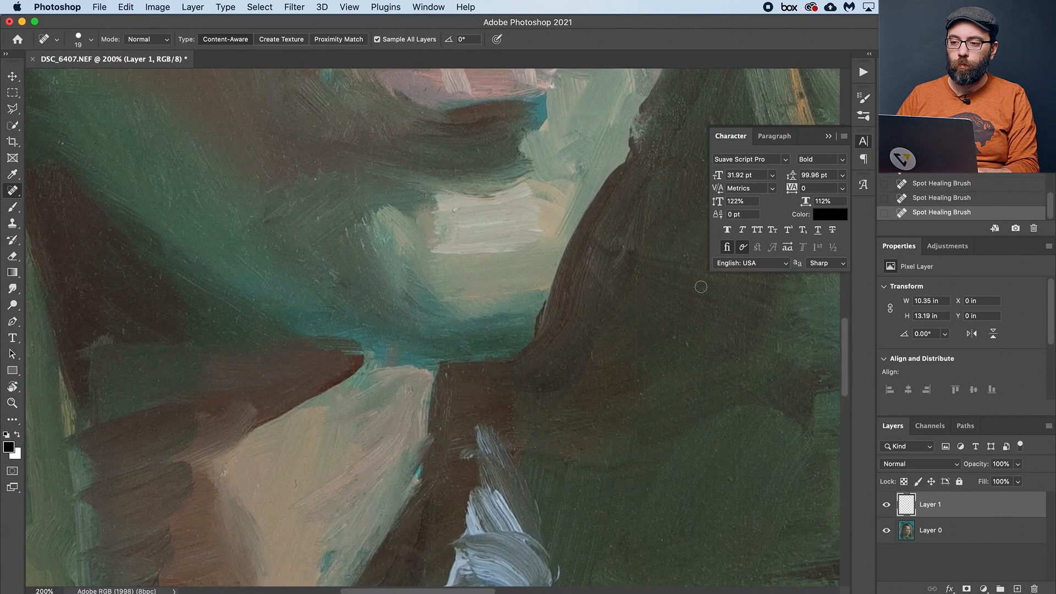
Step: Heal the specks in the hair and background beside the face, working up toward the green strokes at the top
{"action": "left_click_drag", "start_coordinate": [655, 182], "coordinate": [495, 384]}
{"action": "mouse_move", "coordinate": [577, 181]}
{"action": "left_mouse_down"}
{"action": "mouse_move", "coordinate": [533, 403]}
{"action": "mouse_move", "coordinate": [504, 380]}
{"action": "mouse_move", "coordinate": [499, 453]}
{"action": "left_mouse_up"}
{"action": "left_click", "coordinate": [652, 488]}
{"action": "left_click", "coordinate": [420, 183]}
{"action": "left_click_drag", "start_coordinate": [231, 356], "coordinate": [613, 179]}
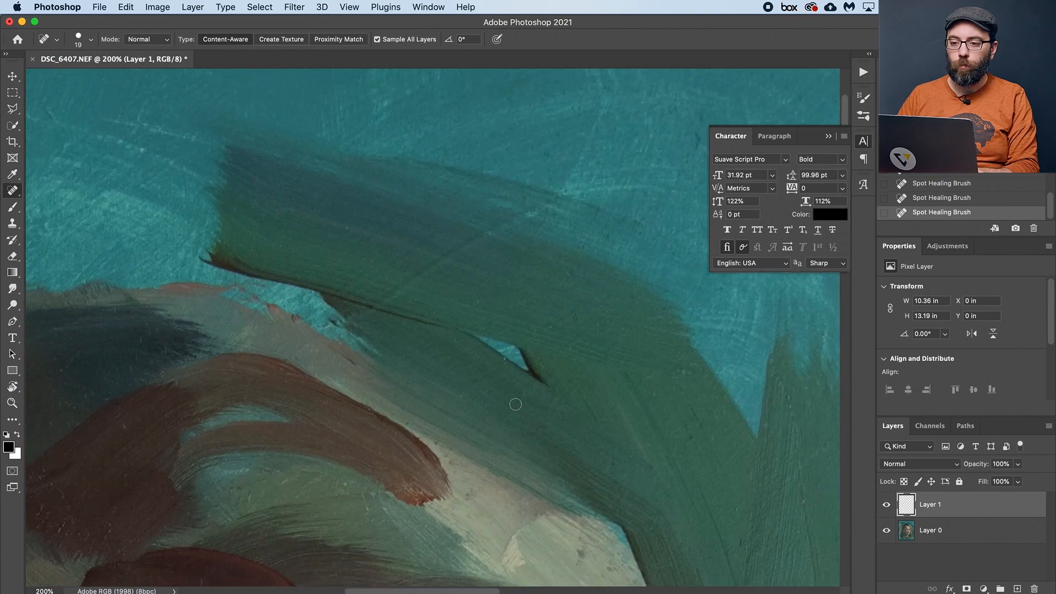
Step: Heal the remaining marks on the green stroke above the hair and check the face down to the chin for specks
{"action": "left_click_drag", "start_coordinate": [402, 267], "coordinate": [492, 250]}
{"action": "scroll", "coordinate": [429, 401], "scroll_direction": "down", "scroll_amount": 15}
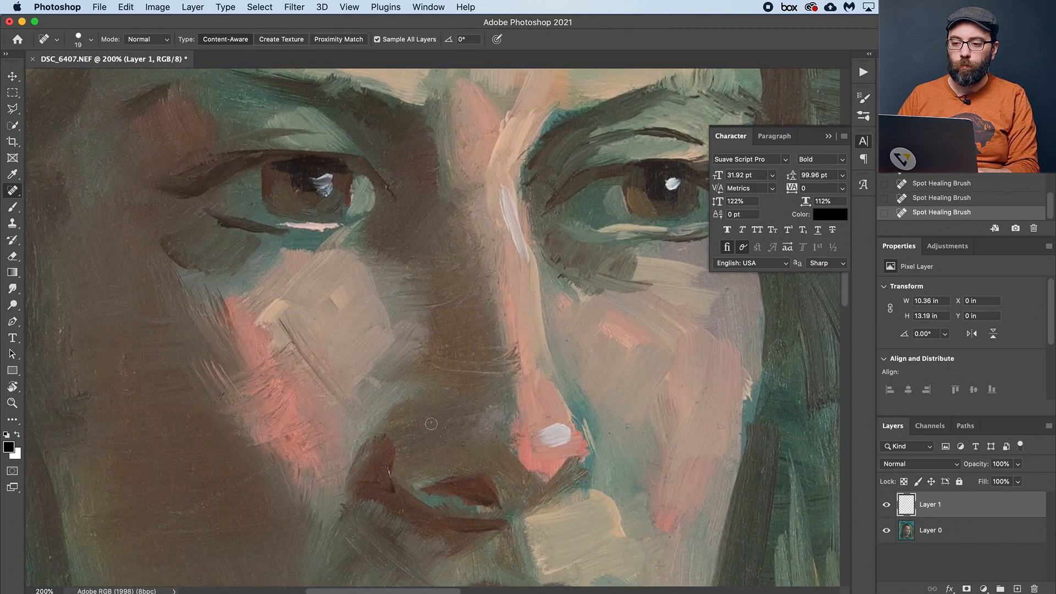
{"action": "scroll", "coordinate": [448, 443], "scroll_direction": "down", "scroll_amount": 10}
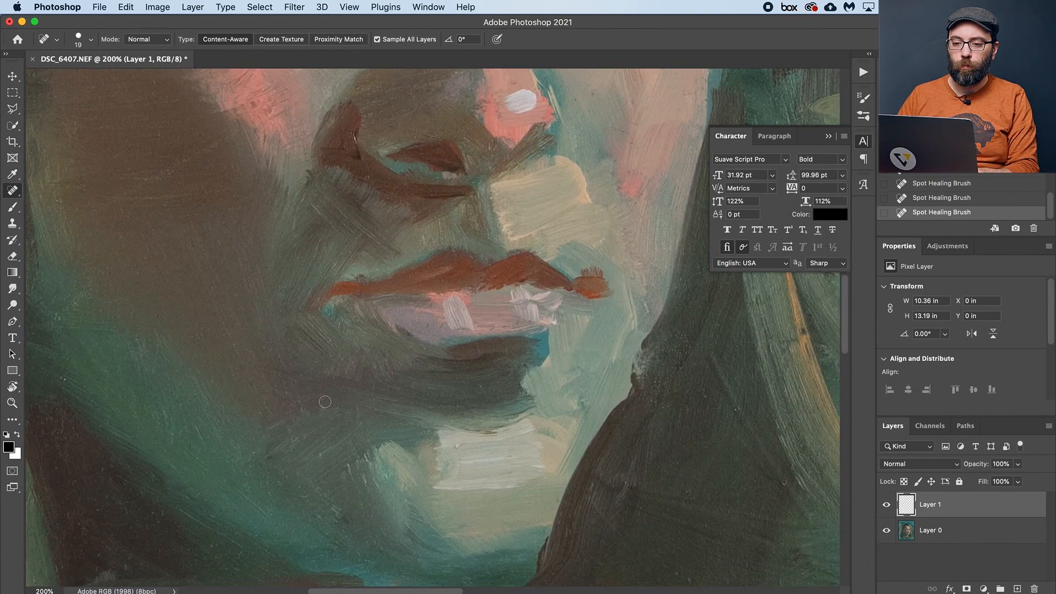
{"action": "scroll", "coordinate": [457, 447], "scroll_direction": "down", "scroll_amount": 10}
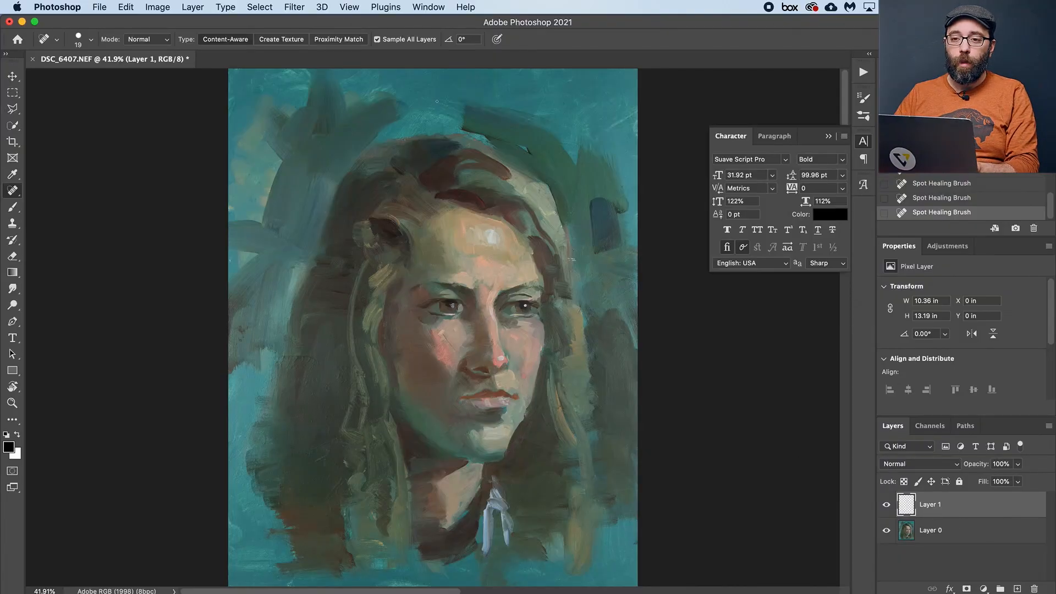
{"action": "left_click", "coordinate": [295, 7]}
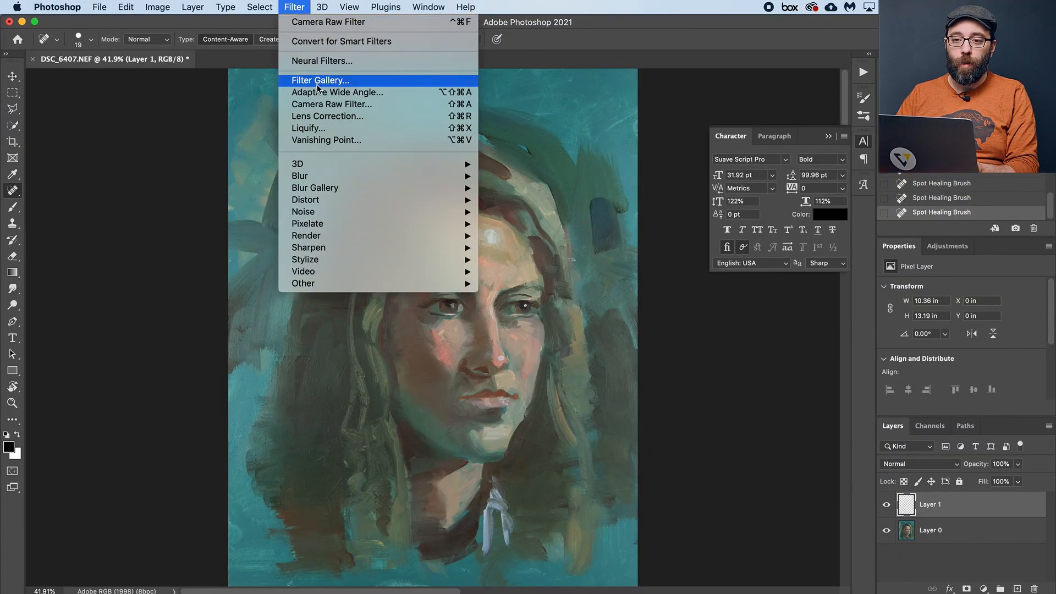
{"action": "left_click", "coordinate": [328, 103]}
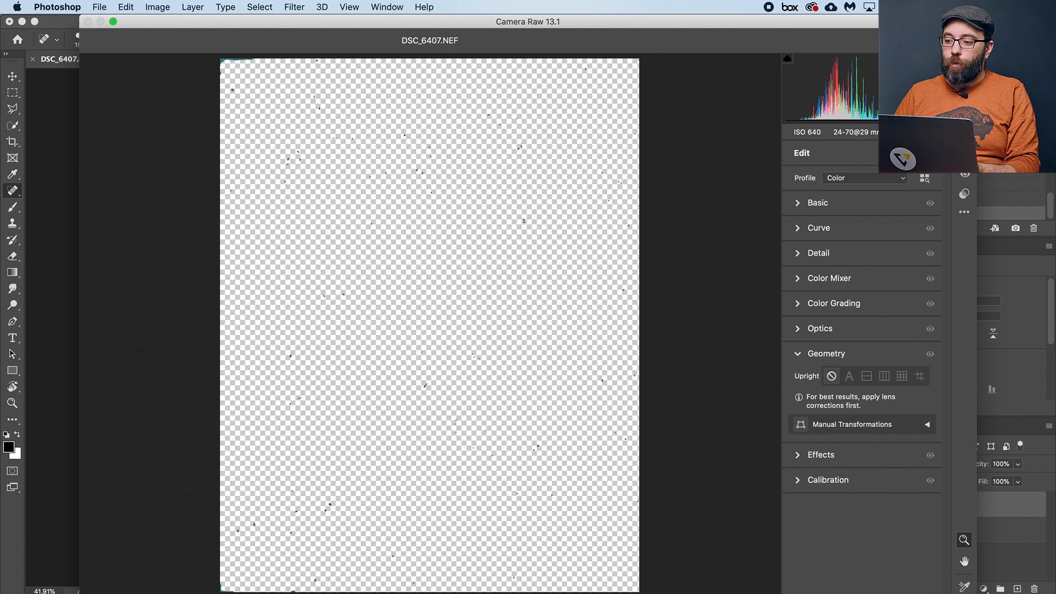
{"action": "left_click", "coordinate": [891, 593]}
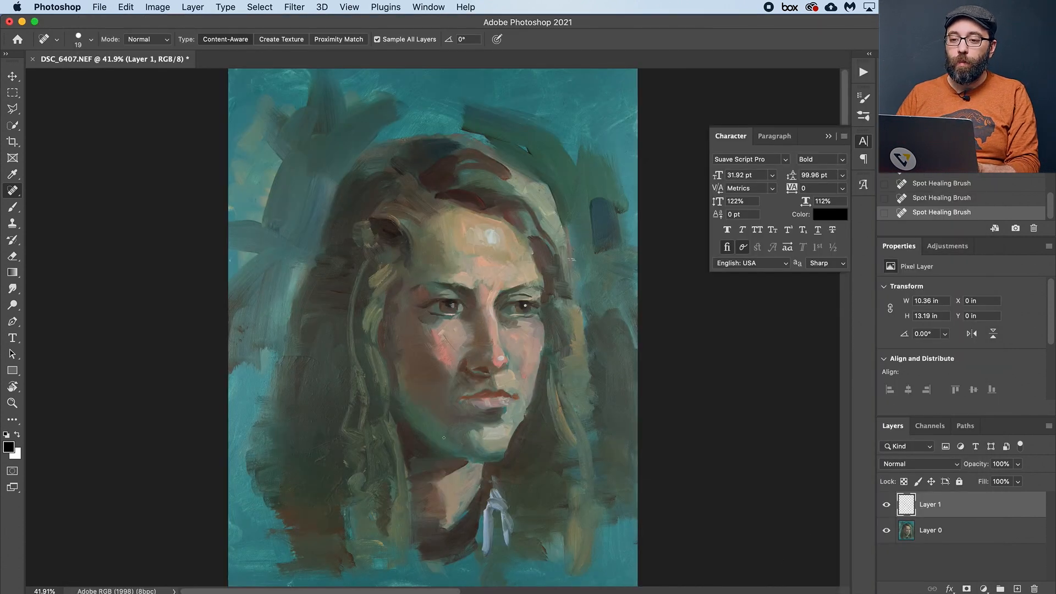
{"action": "left_click", "coordinate": [945, 542]}
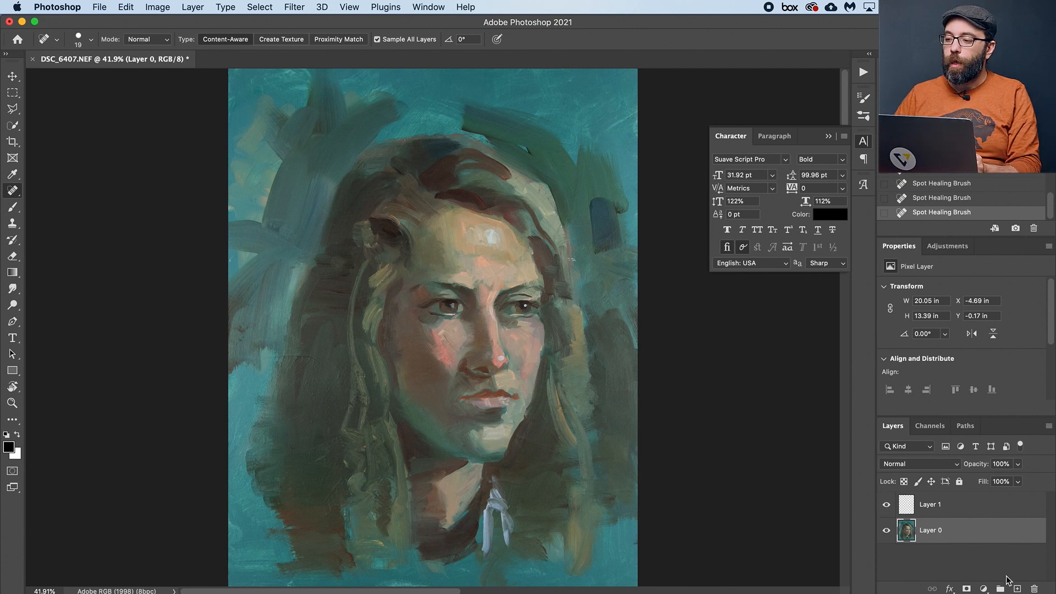
Step: Stamp all visible layers into a new merged layer above the healing layer and open it in the Camera Raw Filter
{"action": "left_click", "coordinate": [959, 506]}
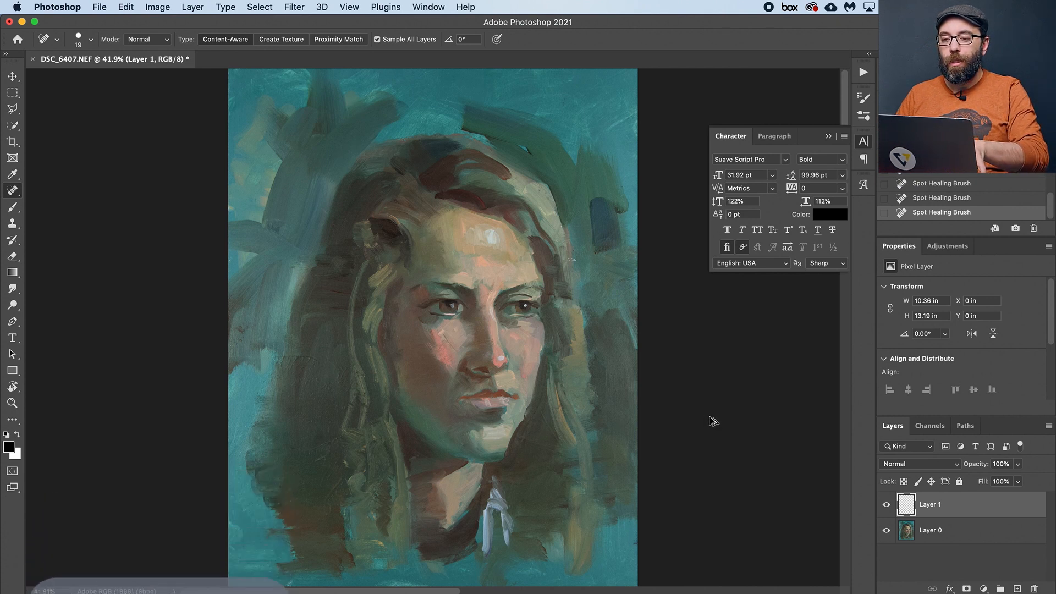
{"action": "key", "text": "super+alt+shift+e"}
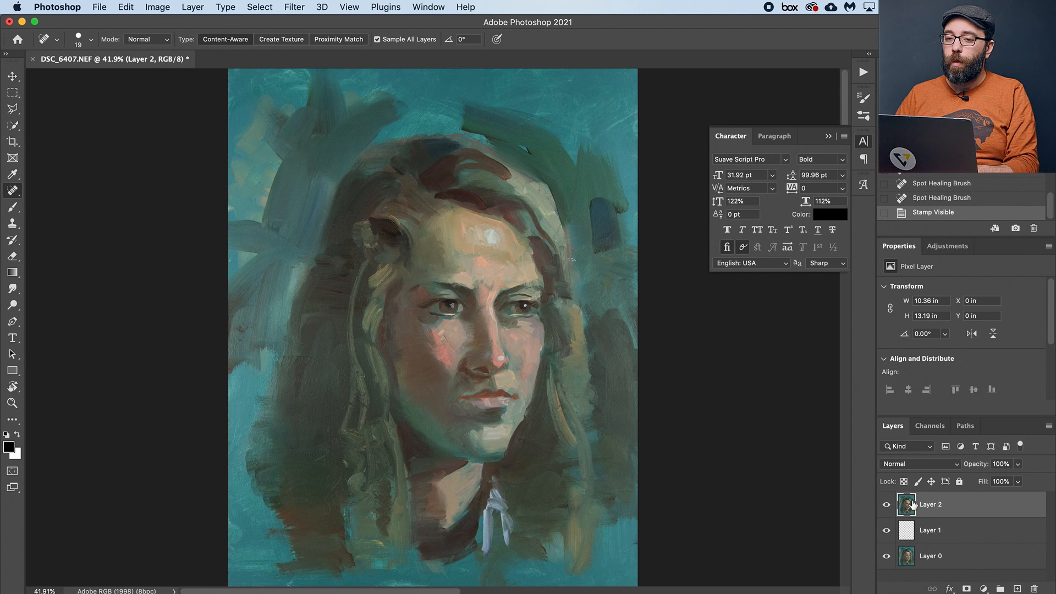
{"action": "left_click", "coordinate": [294, 7]}
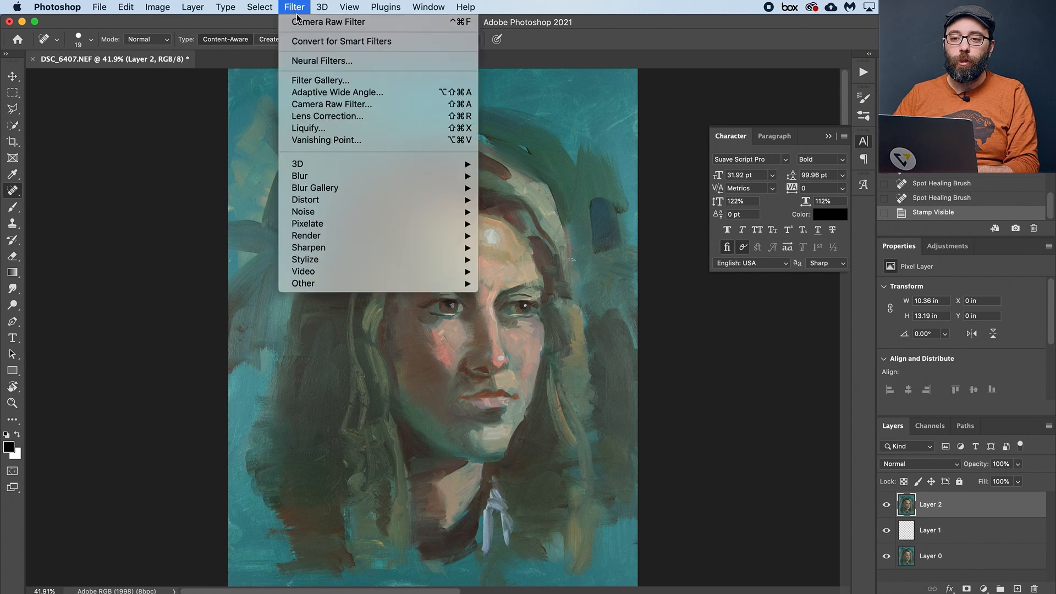
{"action": "left_click", "coordinate": [339, 106]}
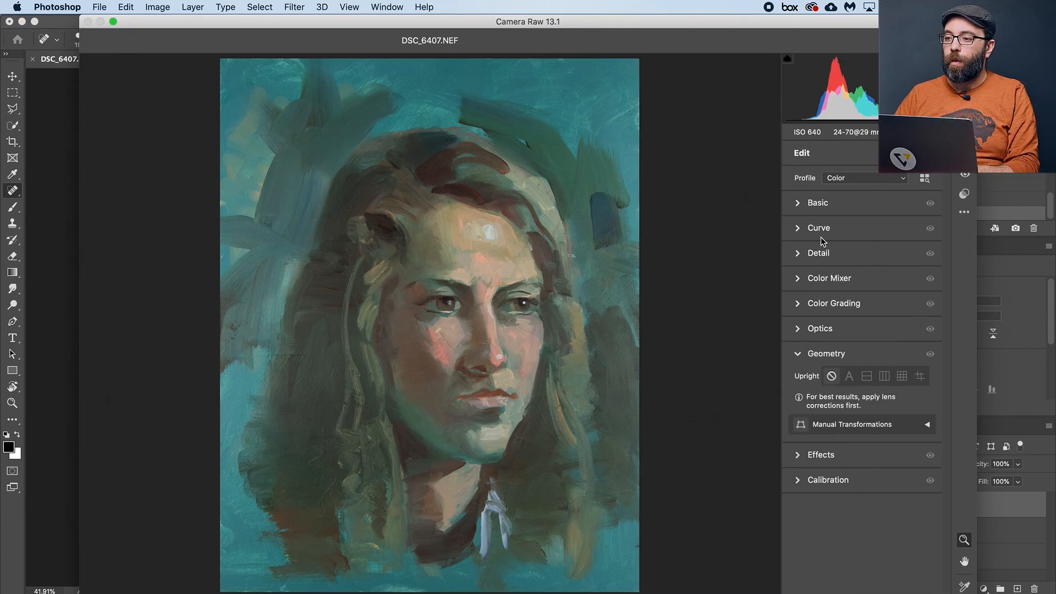
Step: Lower the painting's saturation to -19 and its exposure to -0.35 in the Basic adjustments
{"action": "left_click", "coordinate": [814, 202]}
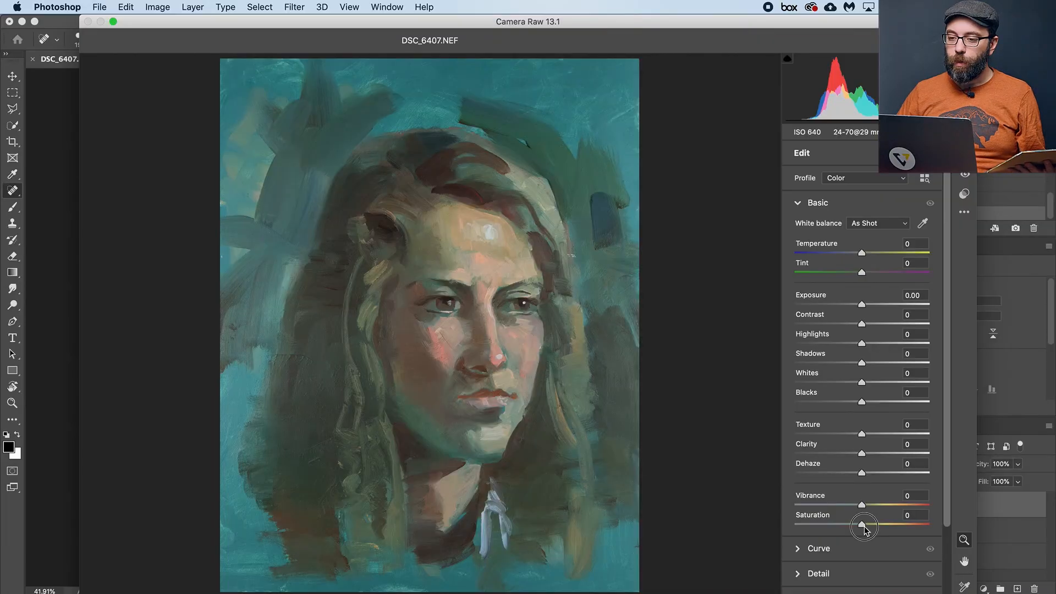
{"action": "left_click_drag", "start_coordinate": [863, 529], "coordinate": [849, 528]}
{"action": "left_click_drag", "start_coordinate": [861, 307], "coordinate": [859, 302]}
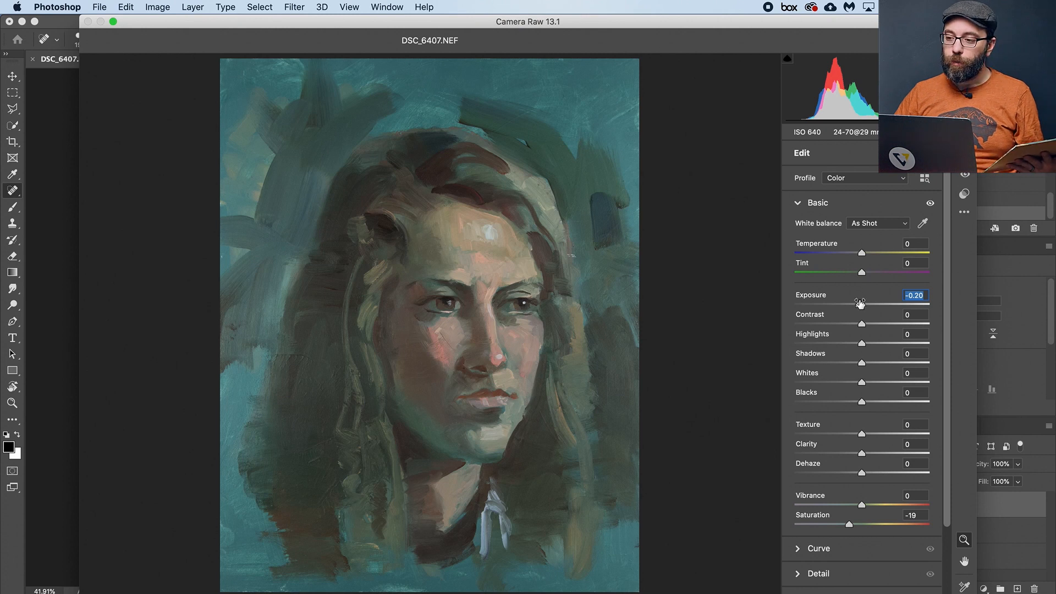
{"action": "left_click_drag", "start_coordinate": [860, 308], "coordinate": [858, 310]}
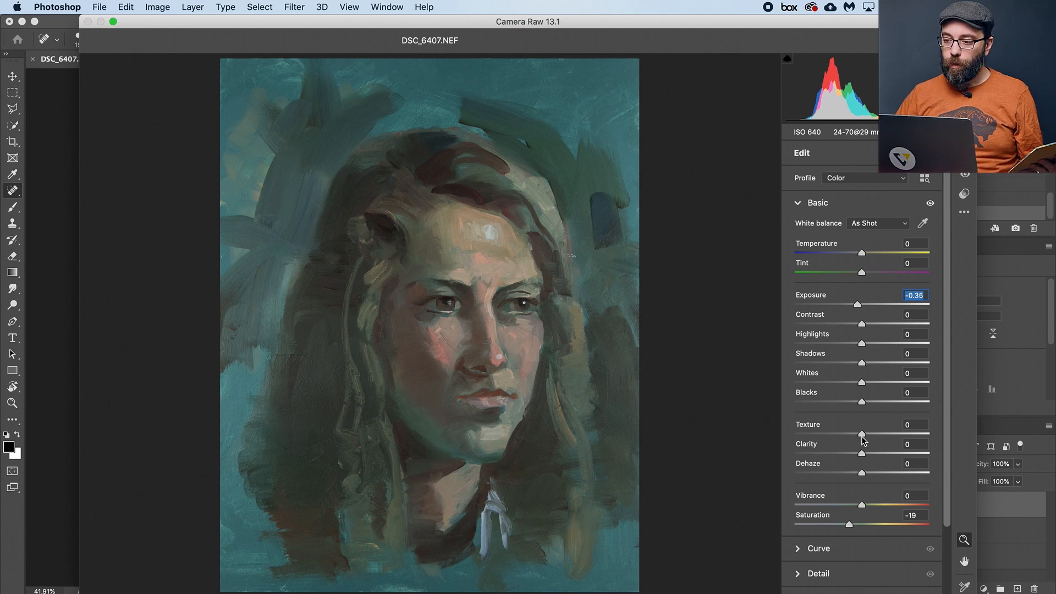
Step: Fine-tune the color intensity by setting vibrance to -8 and saturation to -17
{"action": "left_click_drag", "start_coordinate": [862, 507], "coordinate": [851, 508]}
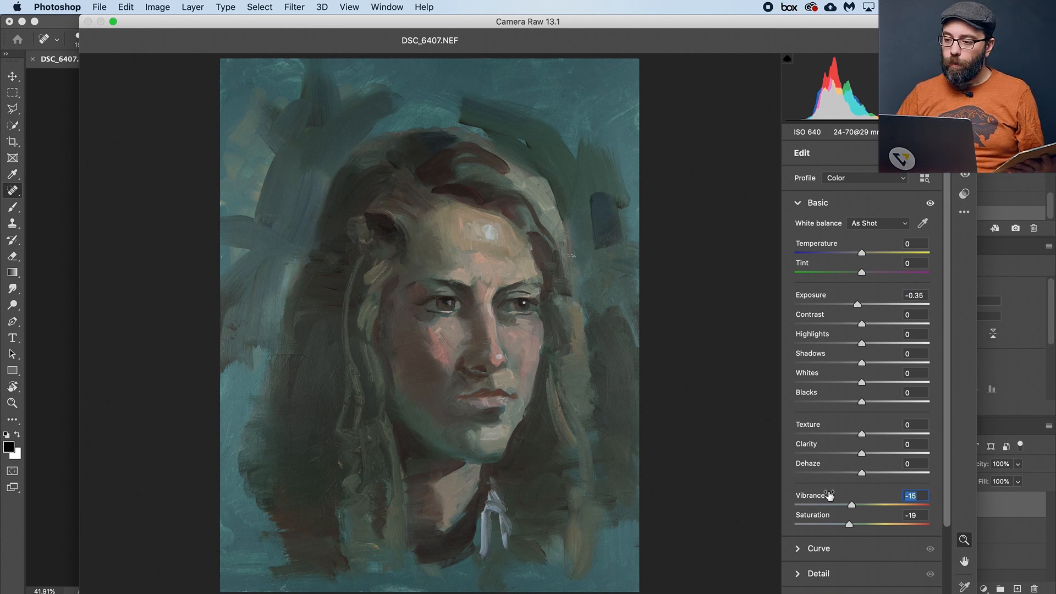
{"action": "left_click", "coordinate": [850, 527]}
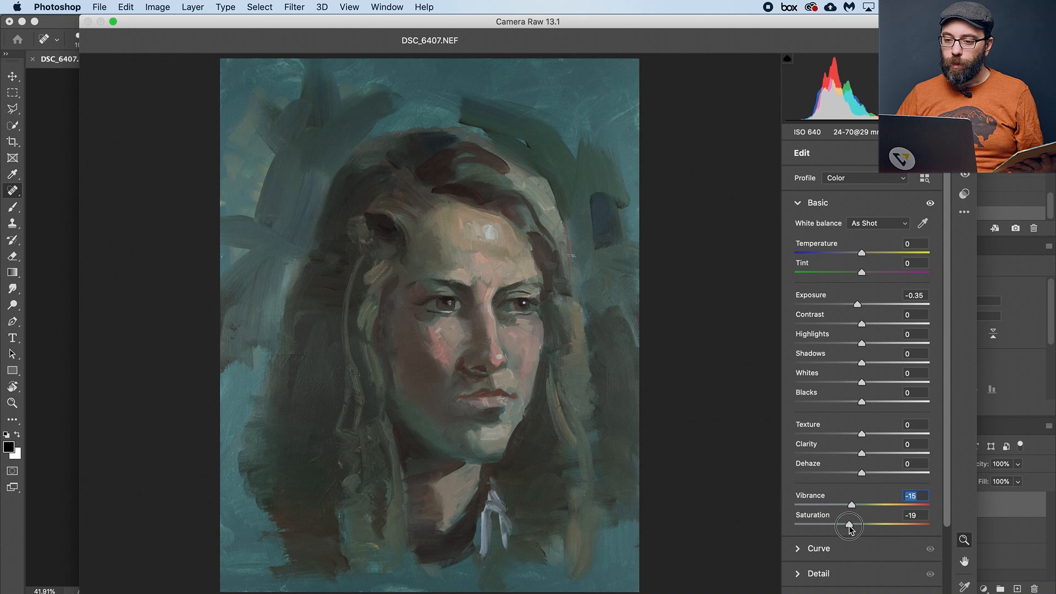
{"action": "left_click_drag", "start_coordinate": [849, 526], "coordinate": [850, 531]}
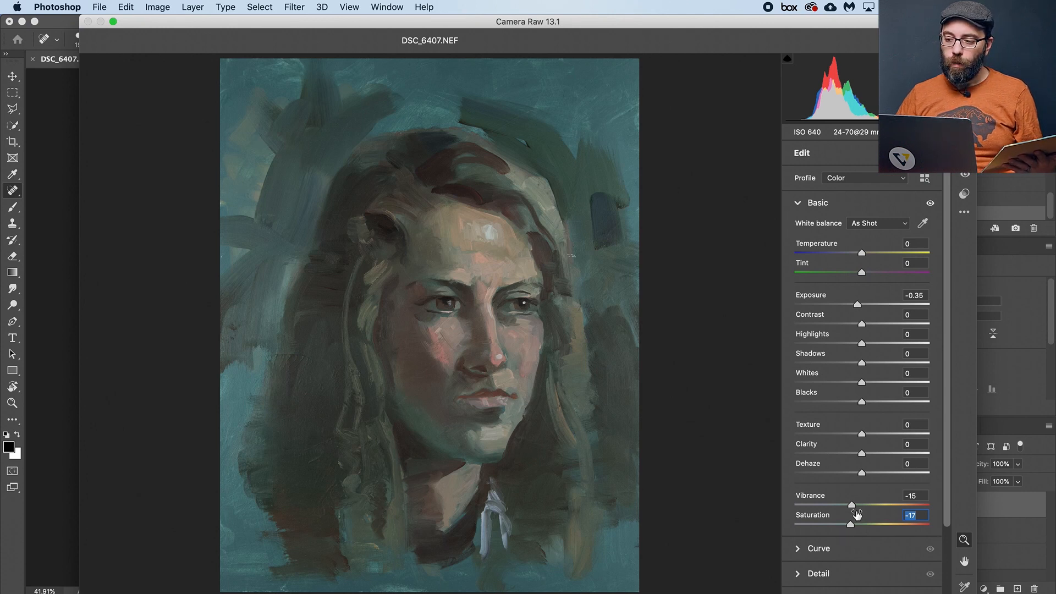
{"action": "left_click_drag", "start_coordinate": [854, 506], "coordinate": [859, 512]}
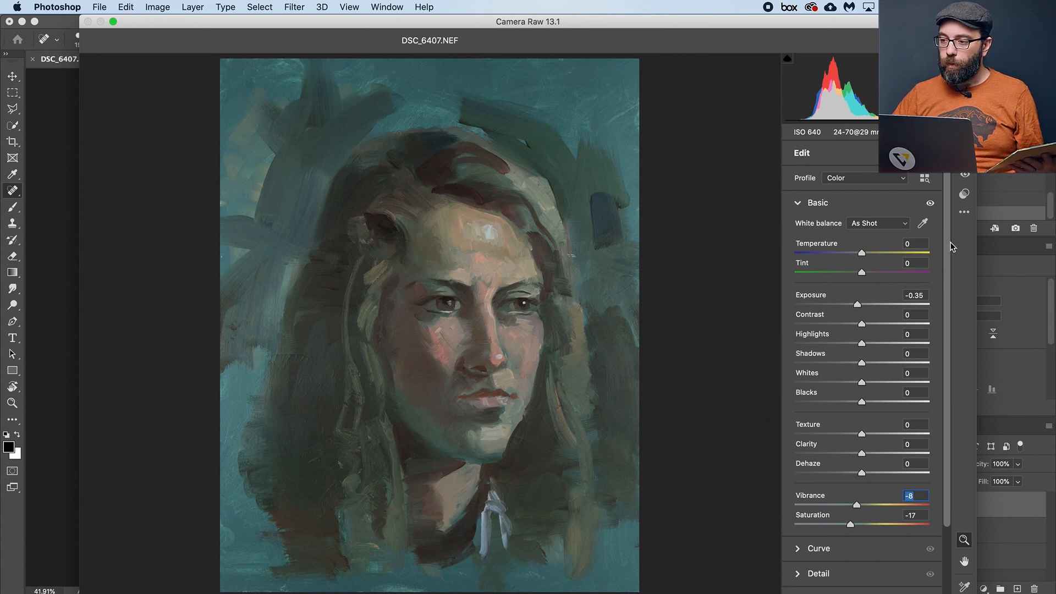
Step: In the Color Mixer's HSL luminance adjustments, set the greens to +2 and the aquas to -25
{"action": "left_click_drag", "start_coordinate": [947, 247], "coordinate": [939, 380]}
{"action": "left_click", "coordinate": [802, 485]}
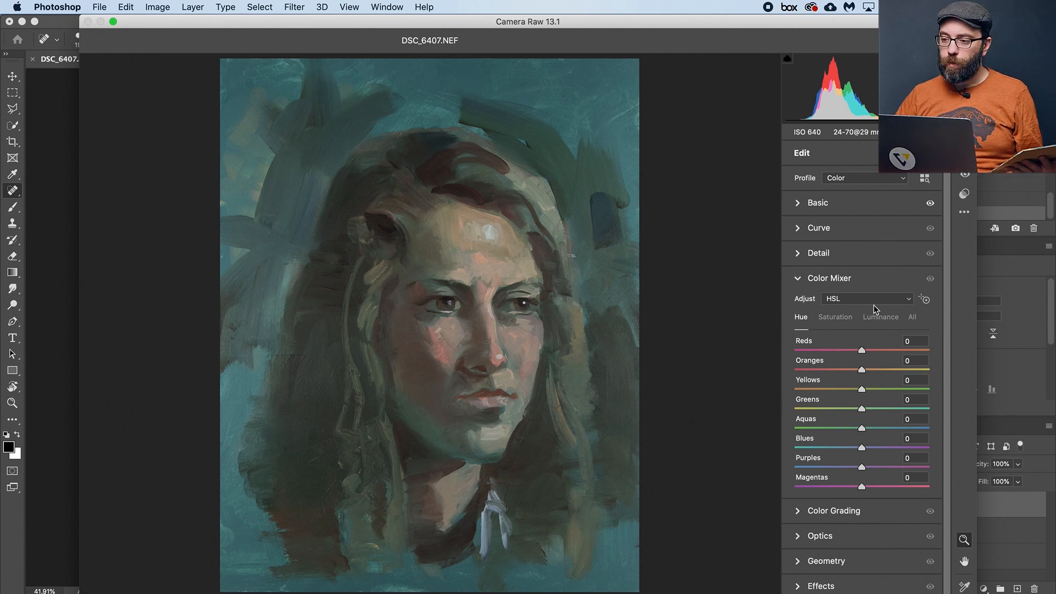
{"action": "left_click", "coordinate": [875, 320]}
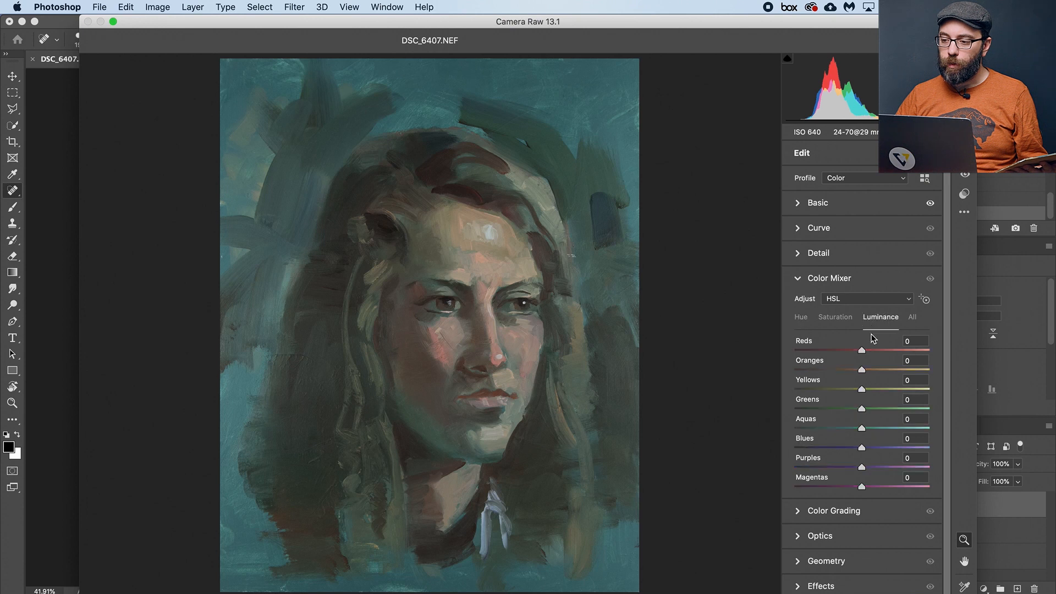
{"action": "mouse_move", "coordinate": [862, 411]}
{"action": "left_mouse_down"}
{"action": "mouse_move", "coordinate": [834, 407]}
{"action": "mouse_move", "coordinate": [882, 407]}
{"action": "mouse_move", "coordinate": [822, 406]}
{"action": "mouse_move", "coordinate": [896, 407]}
{"action": "mouse_move", "coordinate": [849, 410]}
{"action": "mouse_move", "coordinate": [902, 418]}
{"action": "mouse_move", "coordinate": [848, 416]}
{"action": "mouse_move", "coordinate": [872, 416]}
{"action": "mouse_move", "coordinate": [862, 417]}
{"action": "left_mouse_up"}
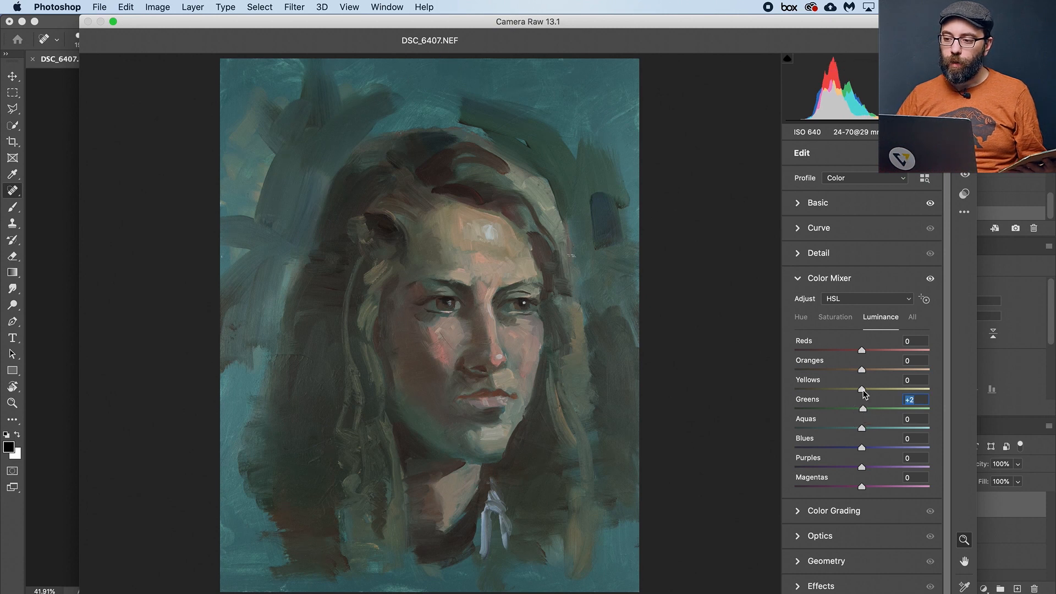
{"action": "mouse_move", "coordinate": [862, 427]}
{"action": "left_mouse_down"}
{"action": "mouse_move", "coordinate": [897, 440]}
{"action": "mouse_move", "coordinate": [817, 434]}
{"action": "mouse_move", "coordinate": [881, 458]}
{"action": "mouse_move", "coordinate": [836, 464]}
{"action": "mouse_move", "coordinate": [844, 463]}
{"action": "left_mouse_up"}
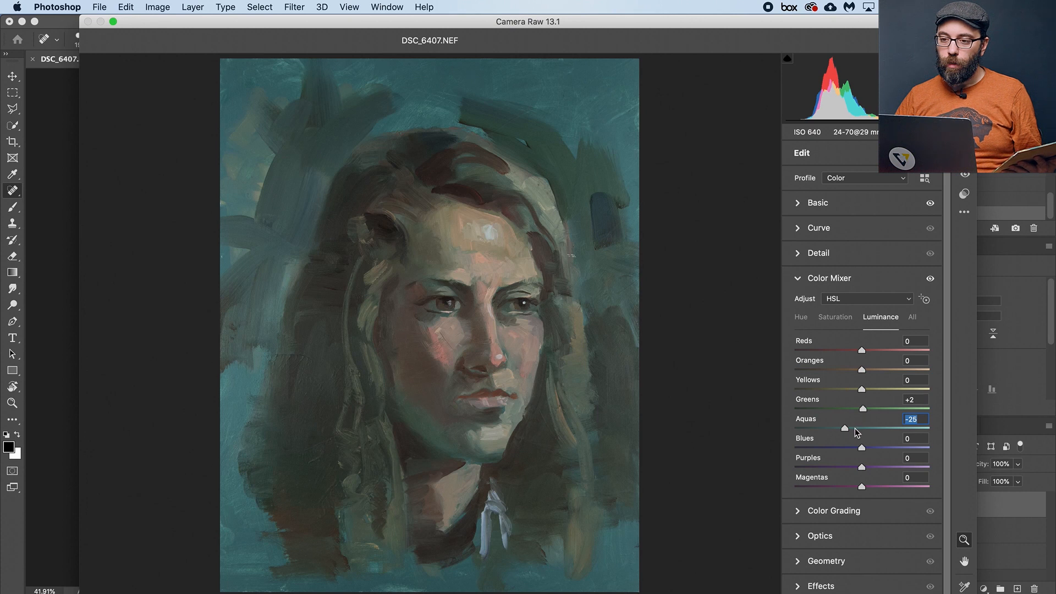
Step: Switch the Color Mixer to its saturation adjustments for the individual colors
{"action": "left_click", "coordinate": [841, 319]}
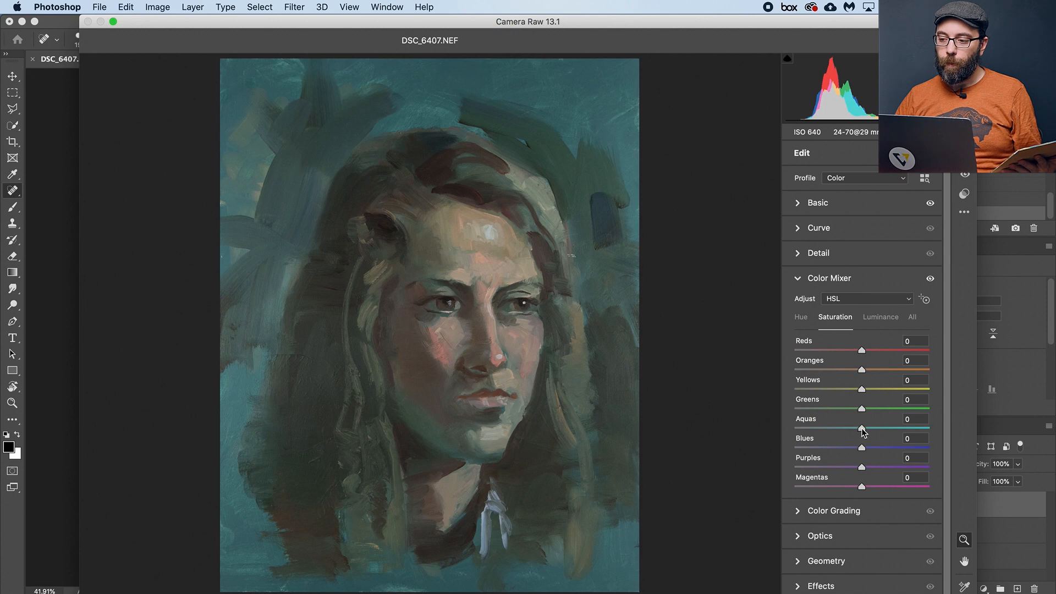